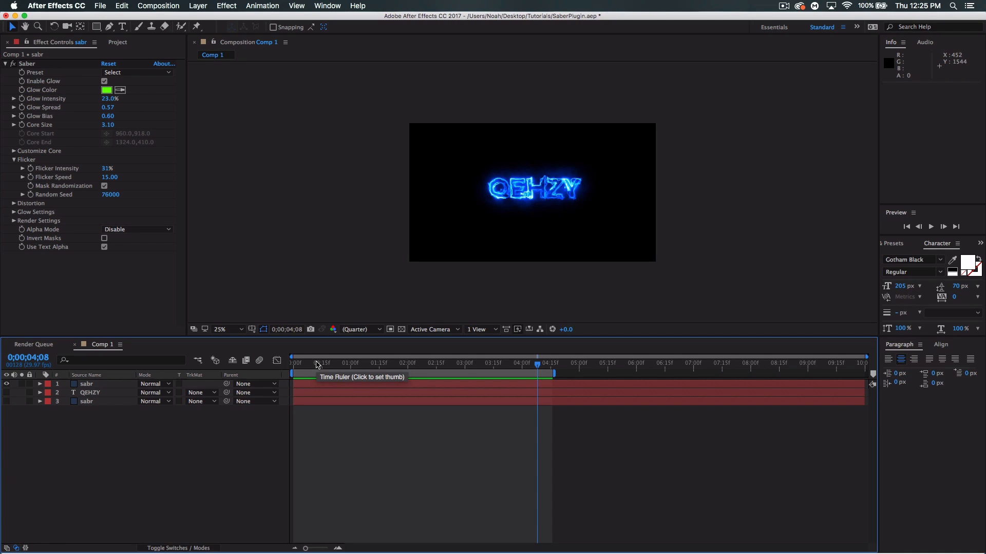
Step: Preview the blue and green Saber text animations in Comp 1, switching visibility between the two sabr layers
key(space)
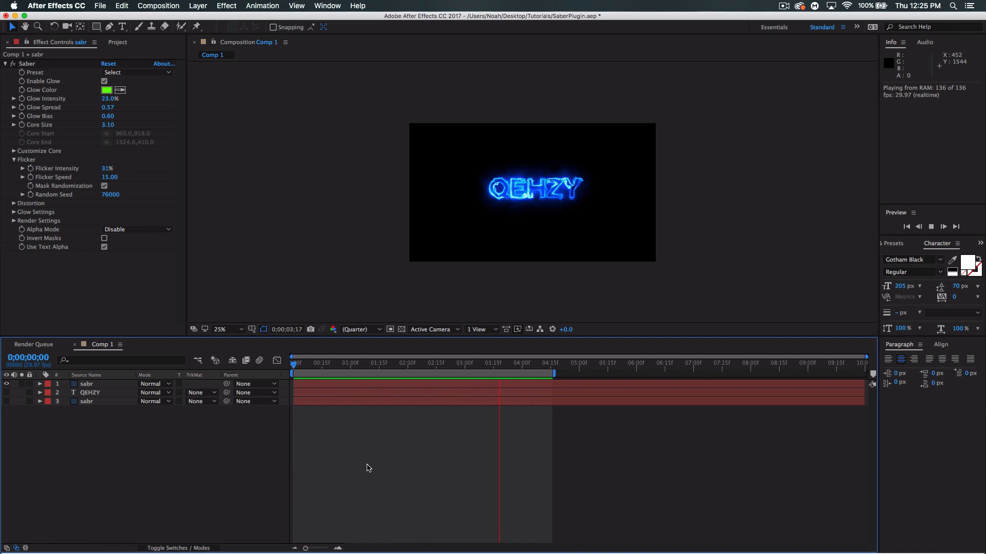
key(space)
key(space)
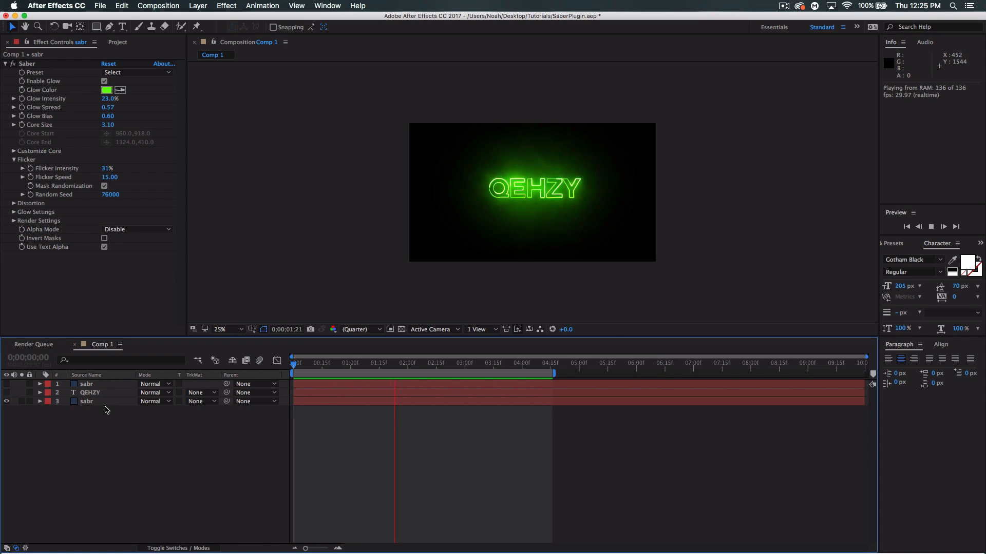
key(space)
click(7, 402)
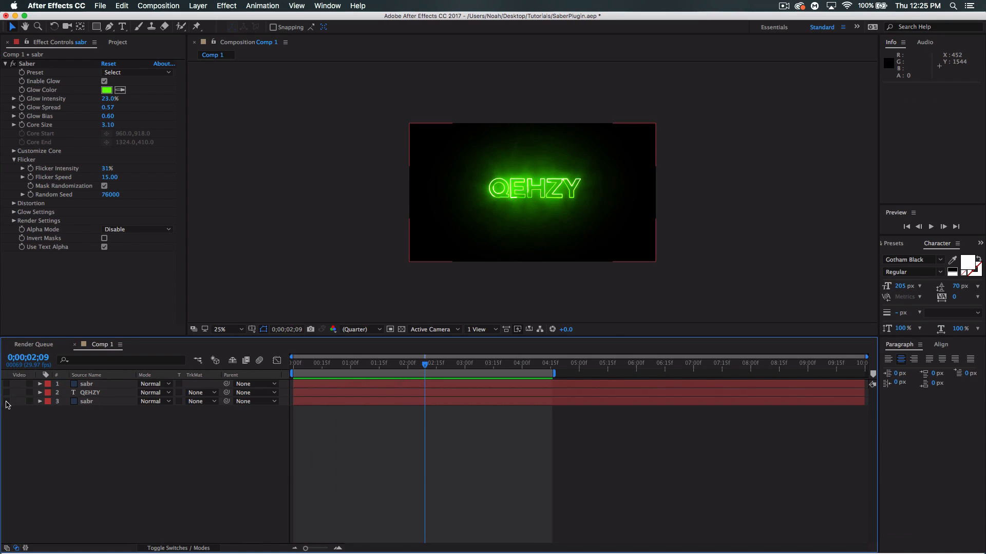
click(5, 384)
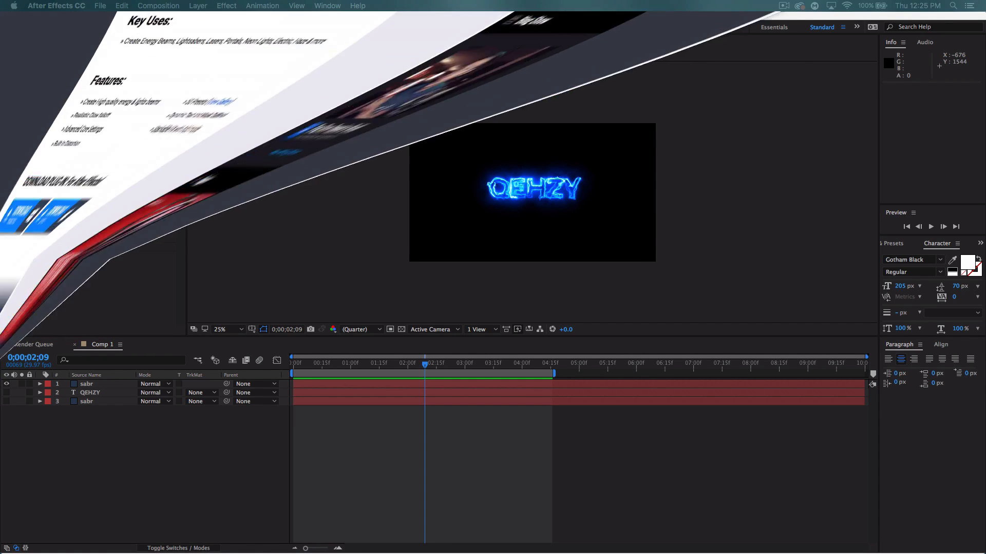
Step: Switch to Chrome and examine the Video Copilot page on the free SABER plug-in, including its features and download options
scroll(206, 288, up, 10)
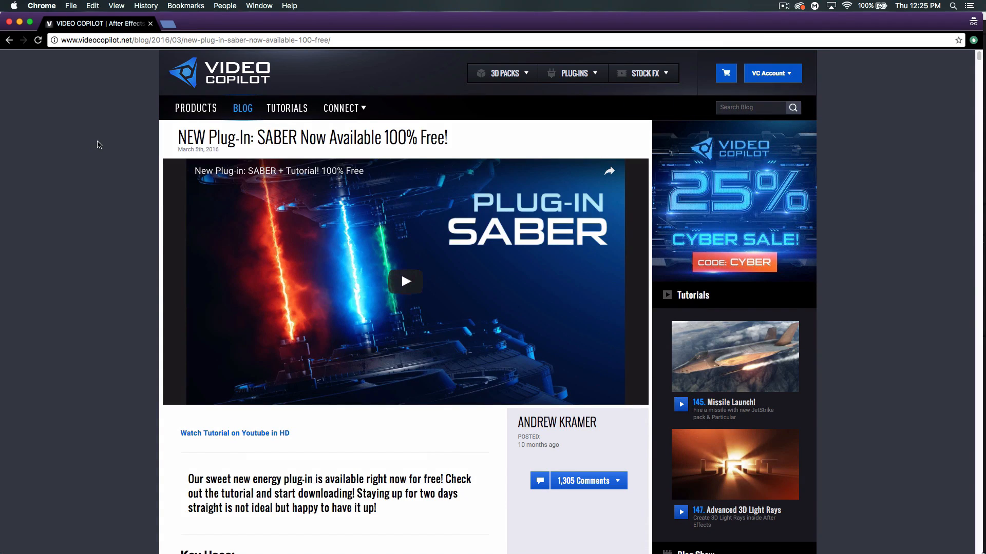
scroll(137, 201, down, 1)
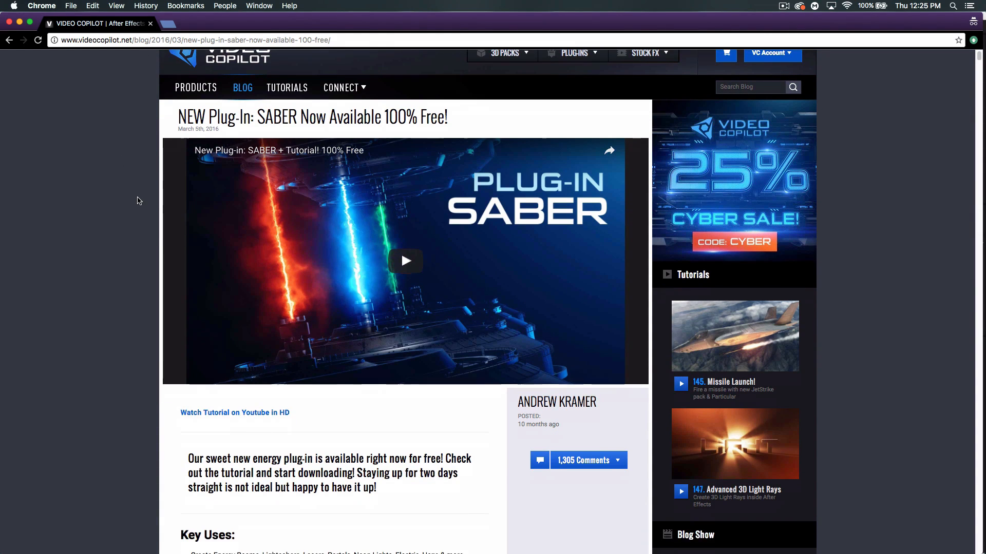
scroll(137, 200, down, 1)
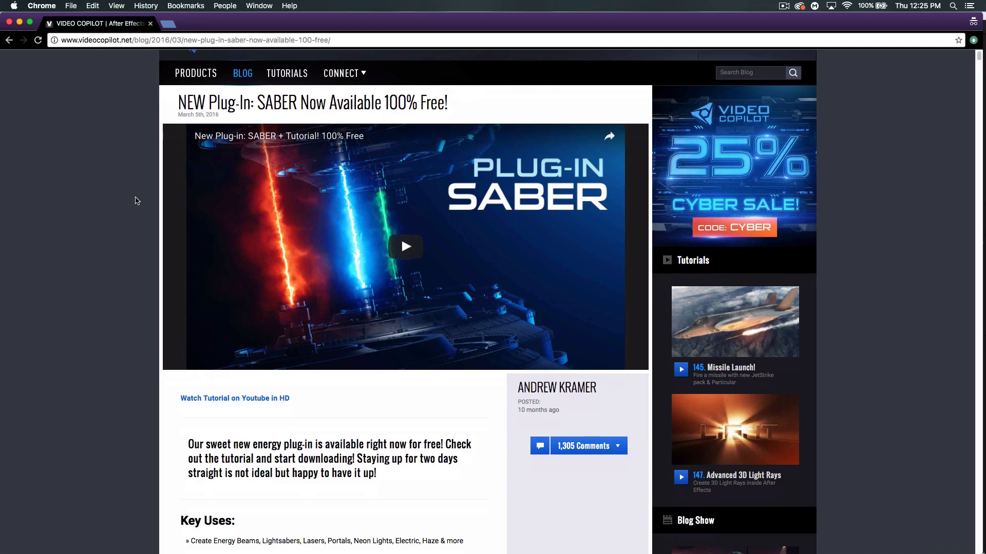
scroll(137, 201, down, 5)
scroll(137, 201, up, 7)
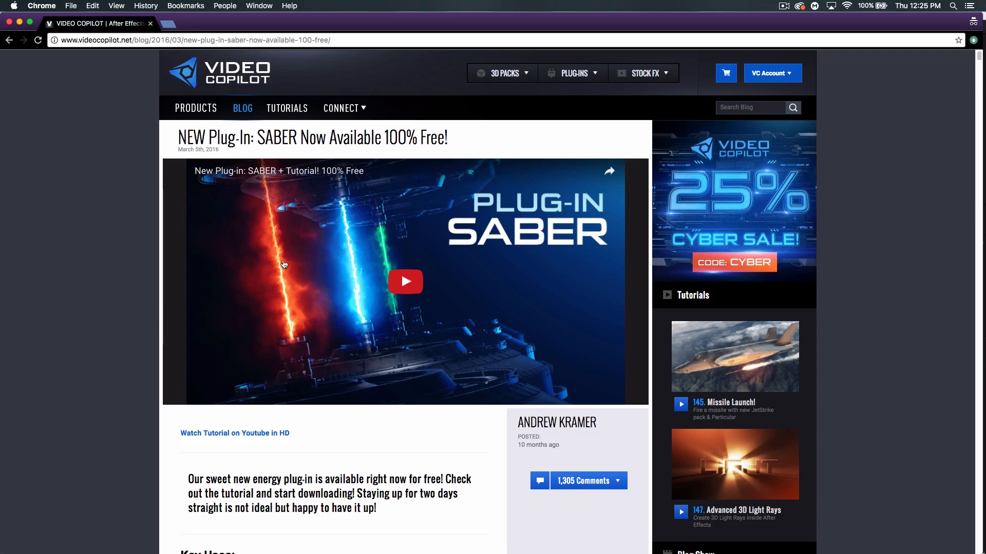
scroll(224, 344, down, 10)
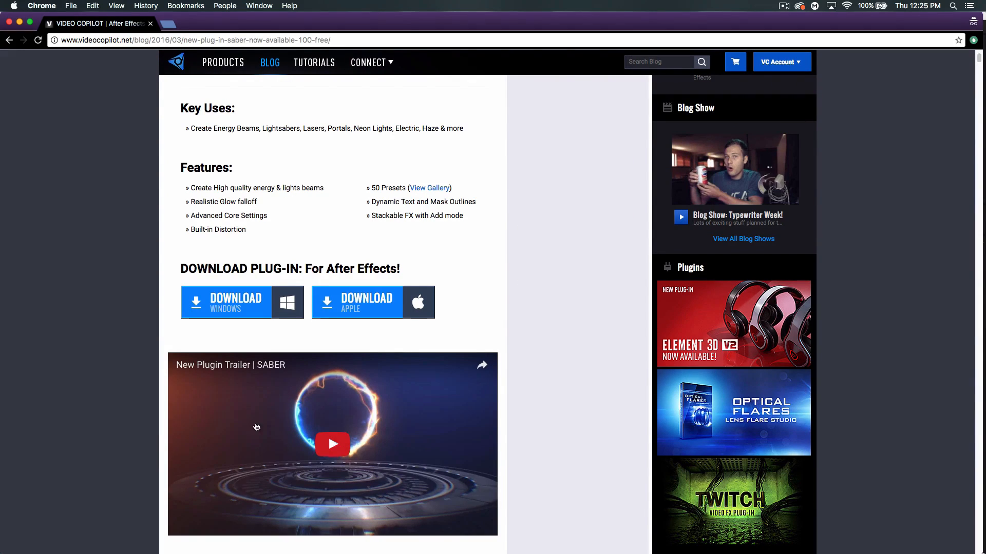
scroll(144, 336, up, 3)
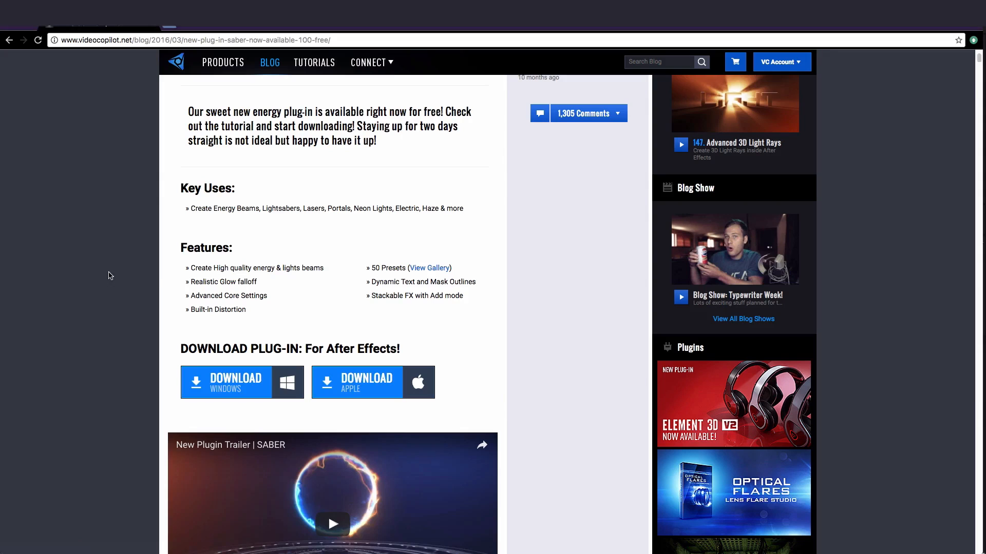
scroll(123, 286, up, 5)
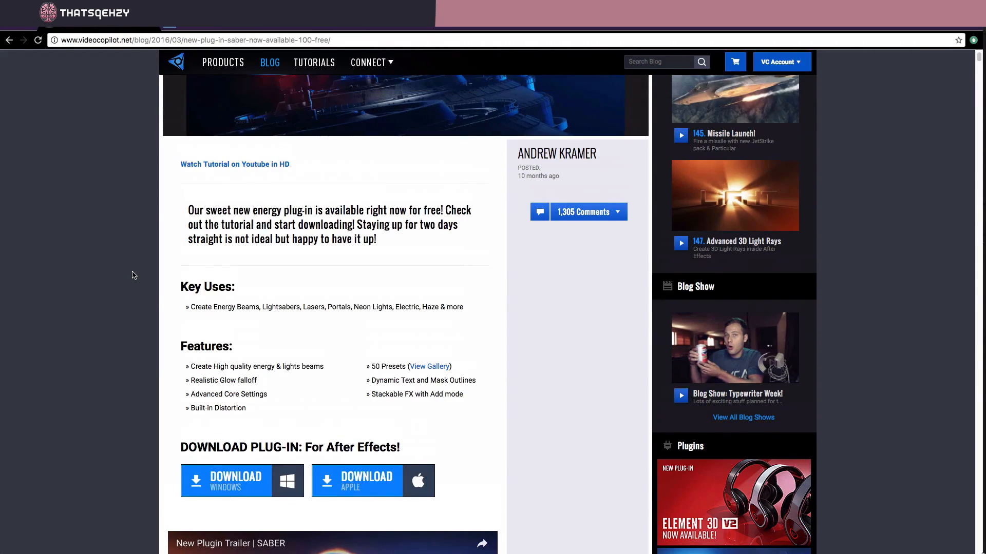
scroll(132, 276, up, 2)
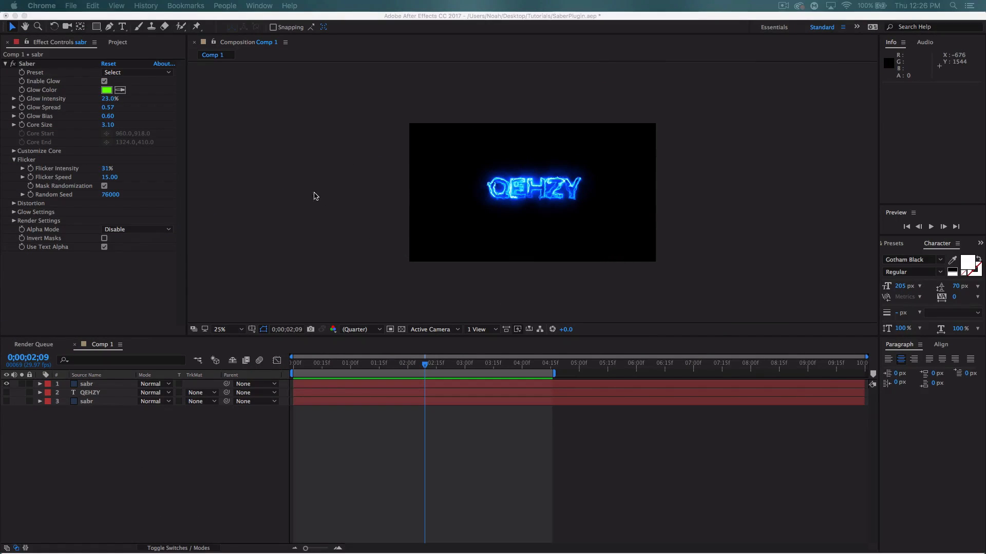
Step: Return to After Effects and create a new composition named Tut with the HDTV 1080 29.97 preset
click(244, 24)
click(171, 5)
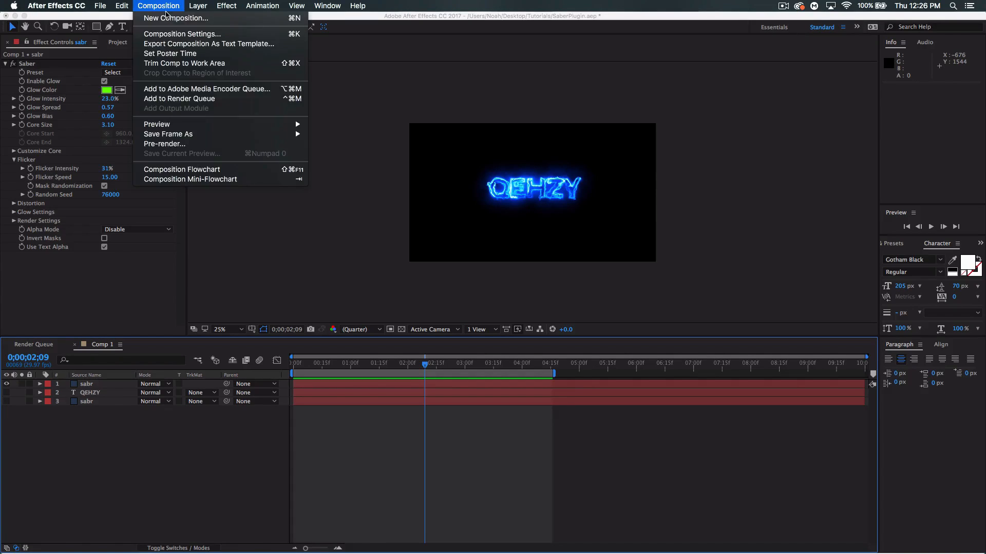
click(170, 19)
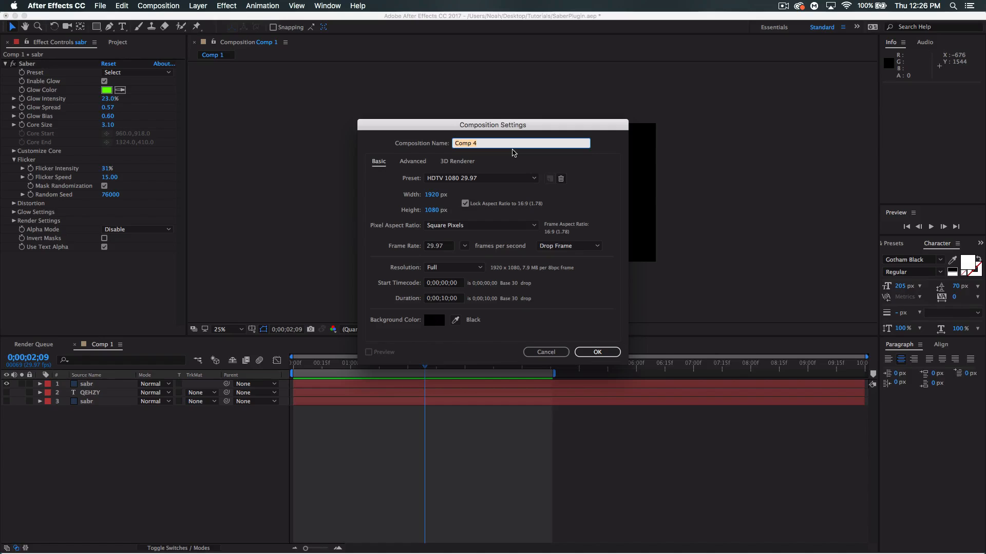
text(Tut)
click(595, 351)
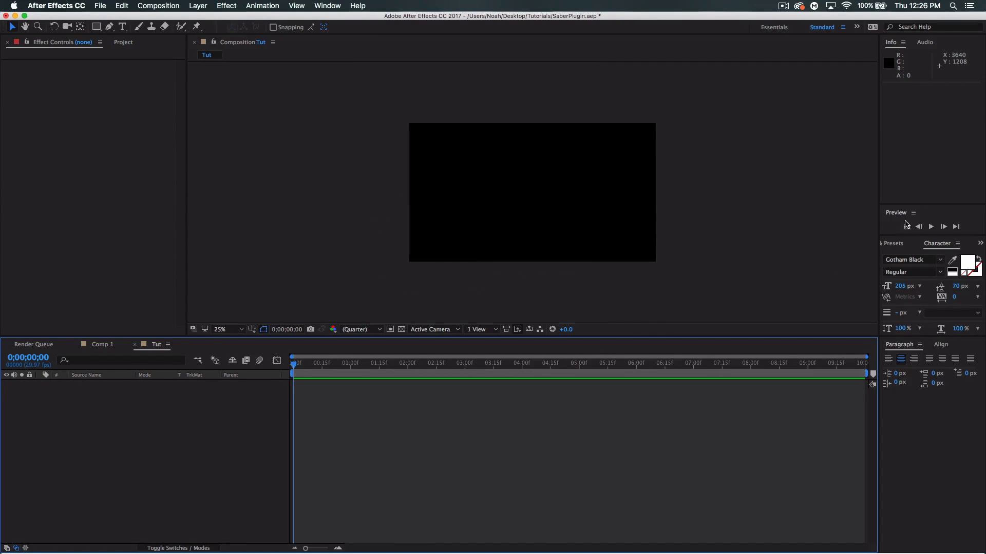
Step: Search the effects and presets for "saber" and select the Video Copilot Saber effect
click(888, 244)
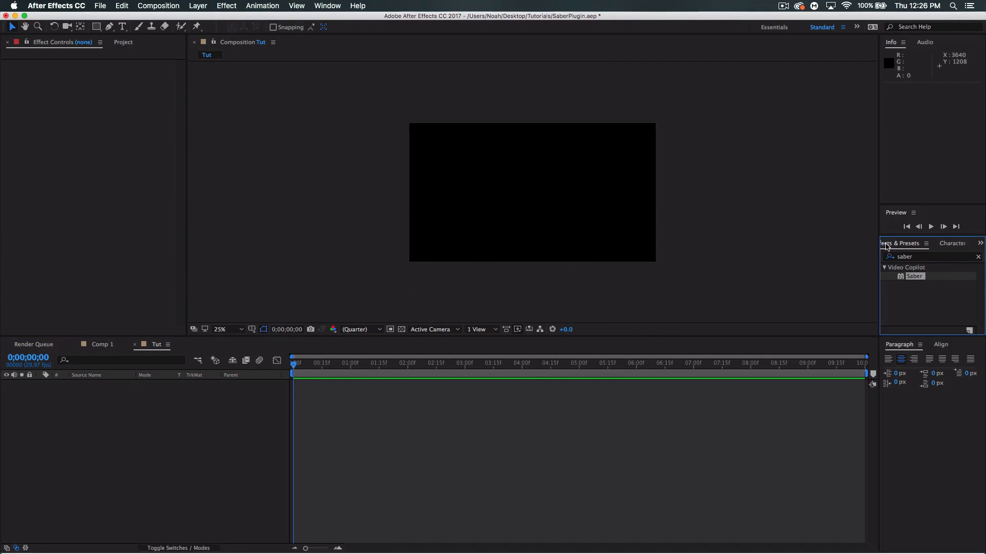
click(917, 257)
key(BackSpace)
text(saber)
mouse_move(922, 279)
mouse_down()
mouse_move(735, 347)
mouse_move(946, 300)
mouse_move(919, 277)
mouse_up()
Step: Create a black 1920 x 1080 px solid named saber and apply the Saber effect to it
click(203, 5)
click(200, 4)
click(220, 390)
click(199, 6)
mouse_move(302, 18)
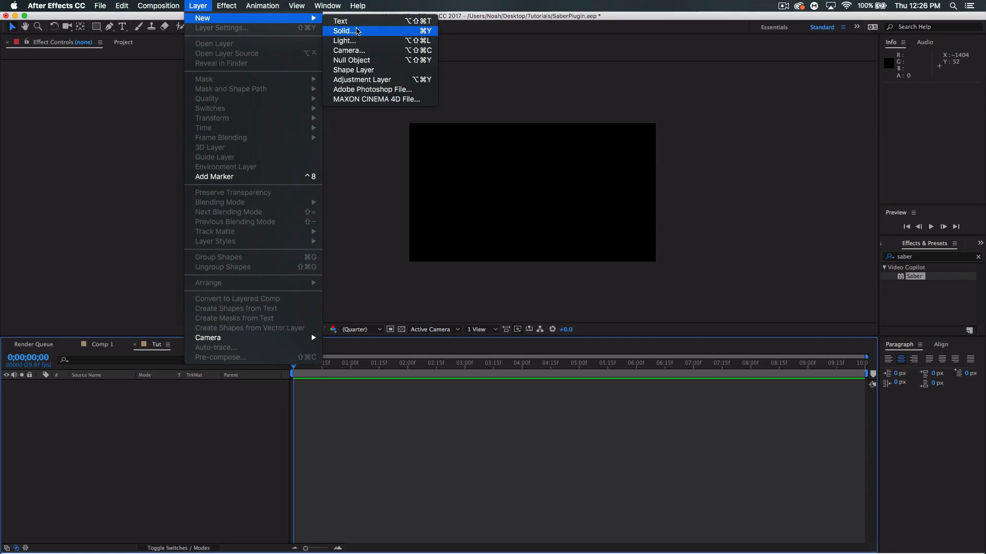
click(343, 31)
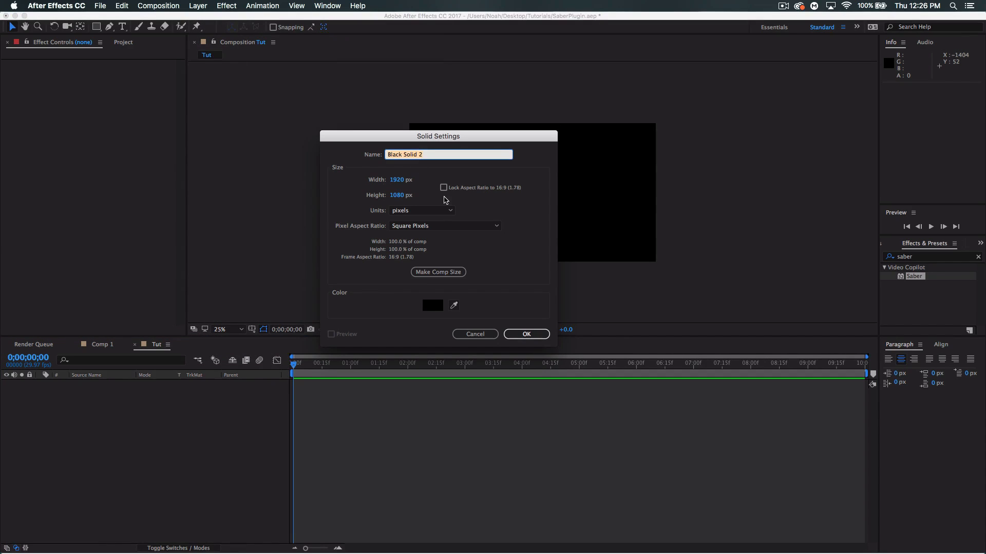
text(saber)
click(526, 334)
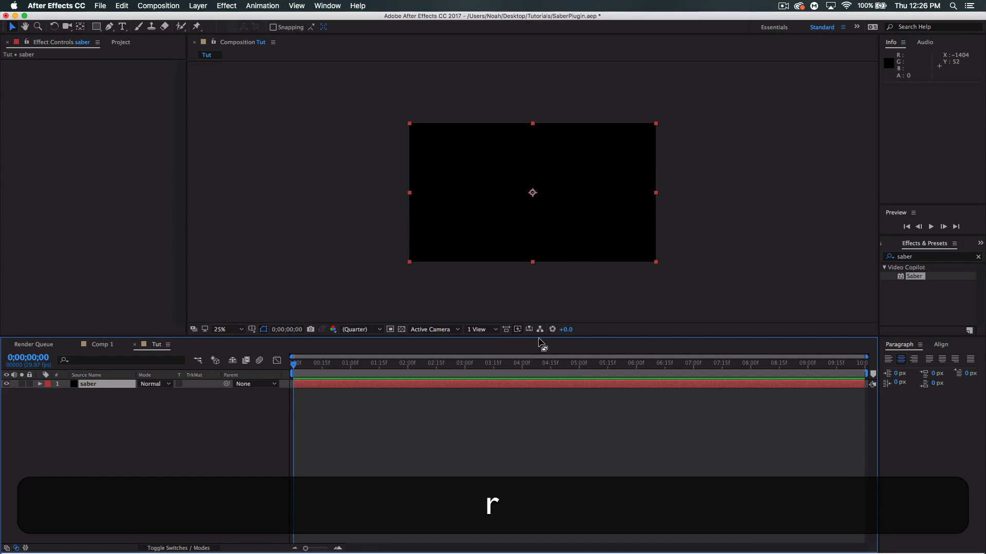
mouse_move(114, 386)
mouse_down()
mouse_move(682, 201)
mouse_move(907, 272)
mouse_move(861, 296)
mouse_move(198, 418)
mouse_move(97, 389)
mouse_up()
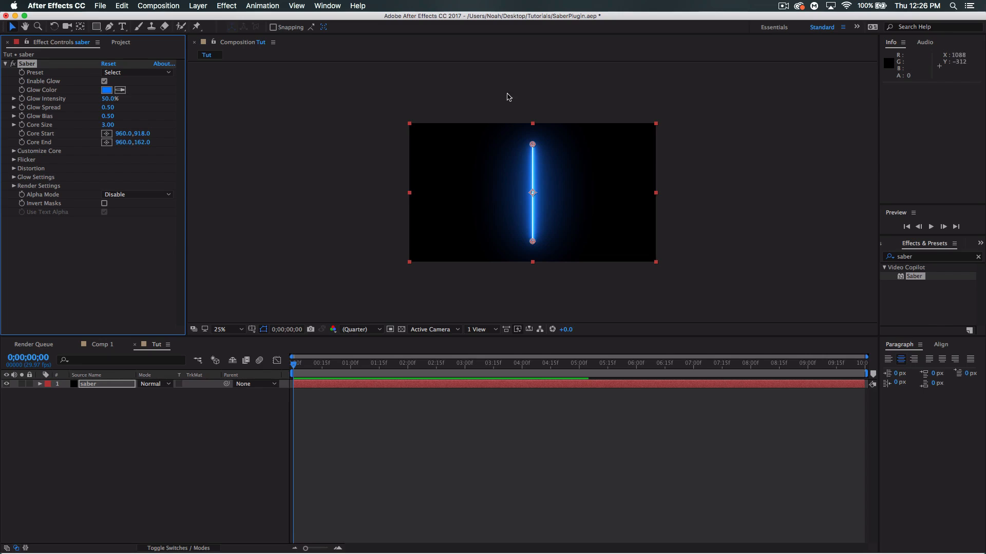
click(724, 213)
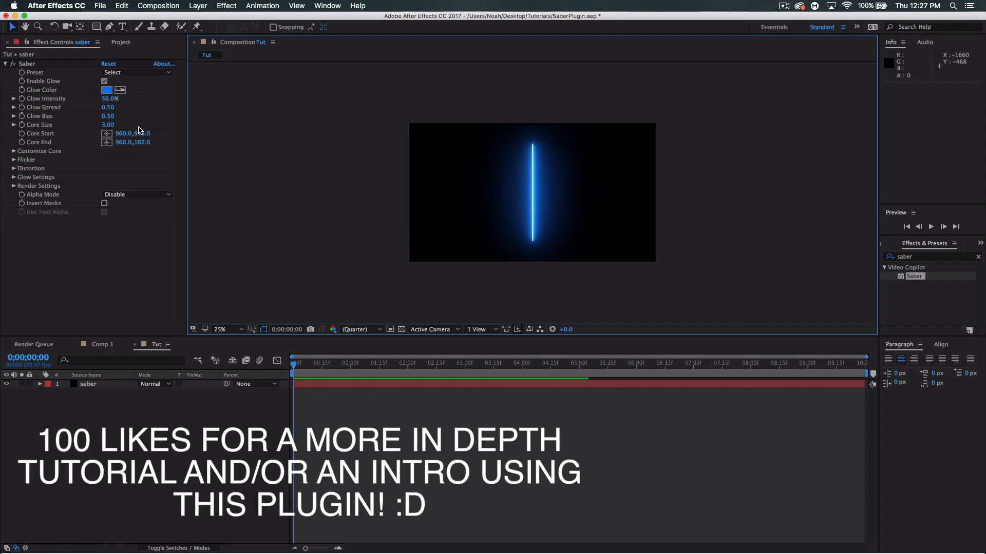
Step: Add a text layer reading QEHZY and move it down to the vertical centre of the composition
click(197, 5)
mouse_move(227, 21)
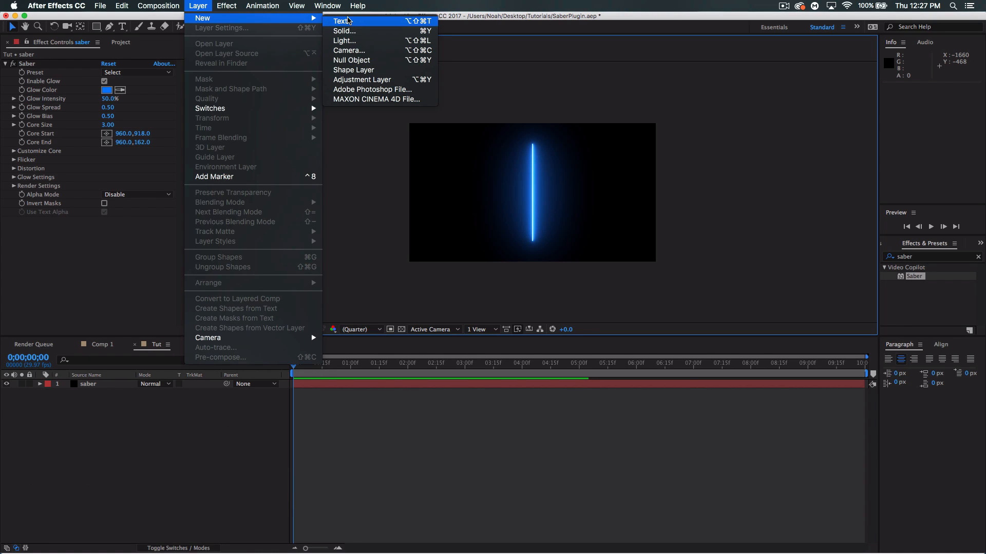
click(348, 20)
text(QEHZY)
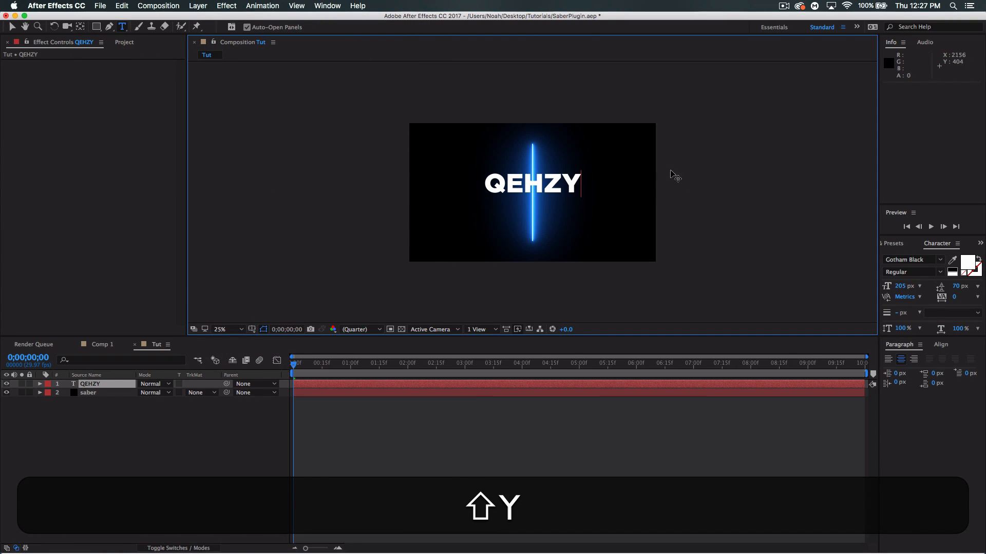
click(12, 26)
drag(538, 188, 536, 194)
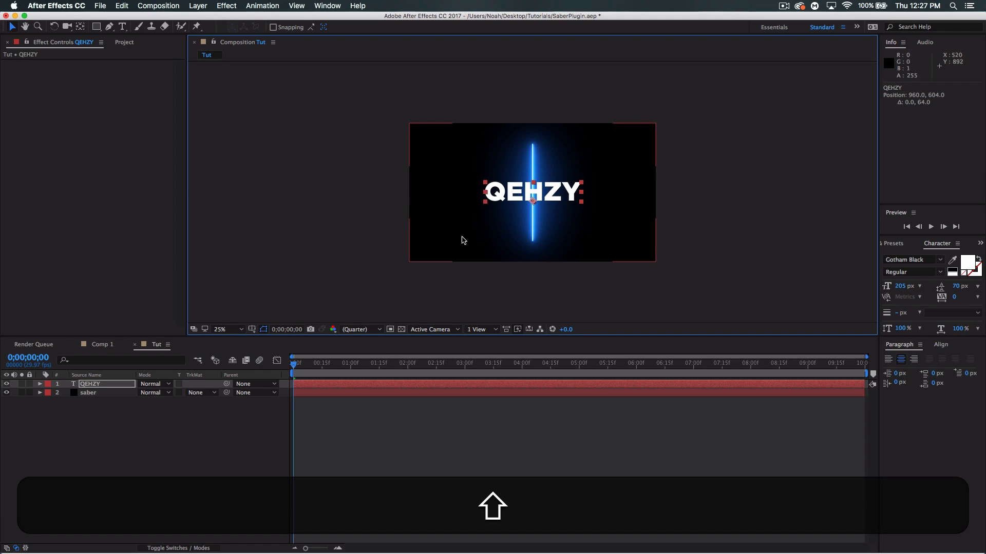
Step: Set the Saber core type to Text Layer with QEHZY as its source, and hide the original text layer
click(114, 393)
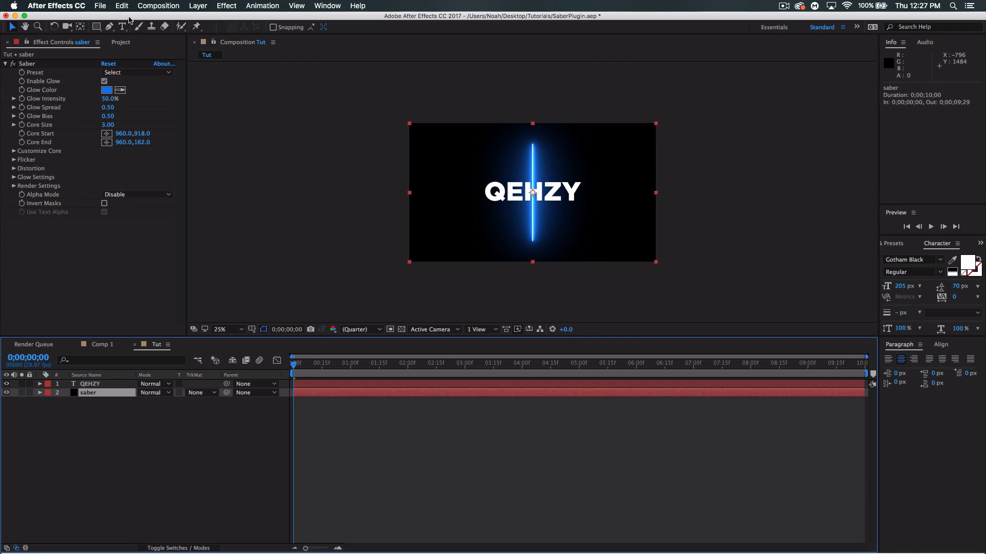
click(14, 151)
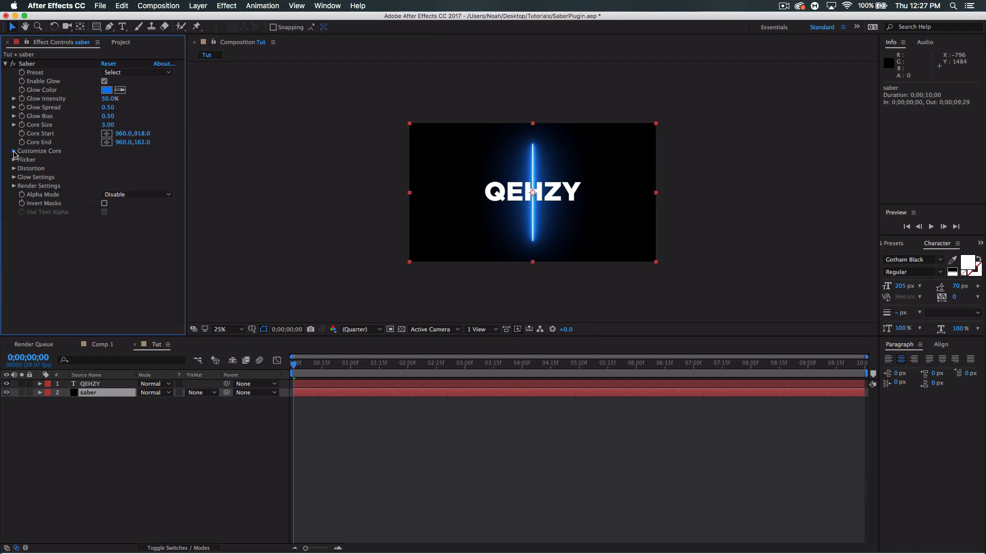
click(114, 160)
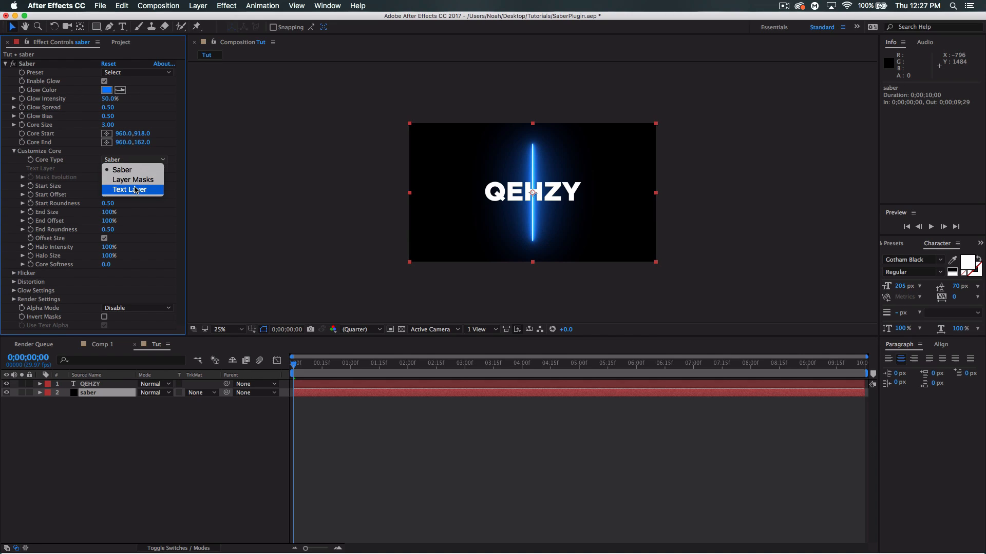
click(136, 190)
click(133, 169)
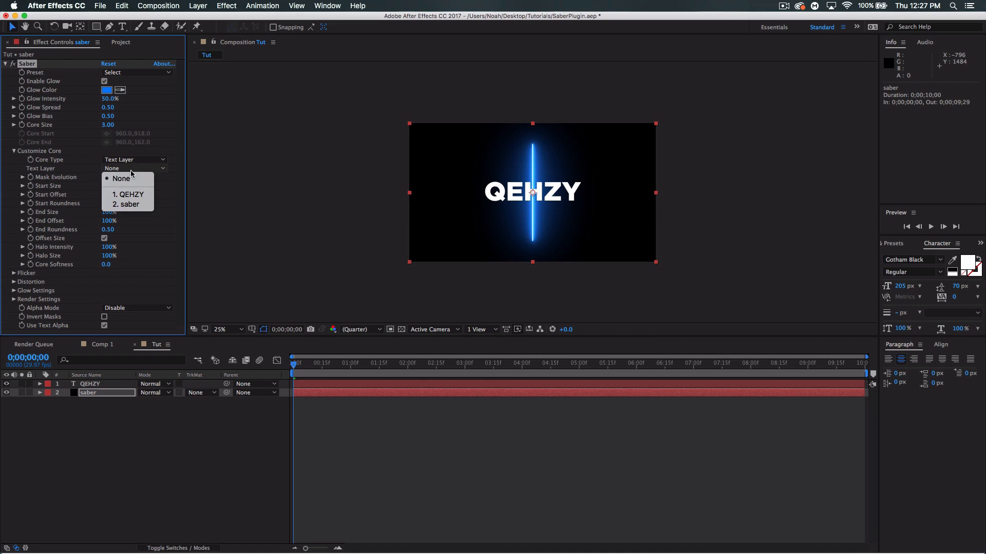
click(129, 194)
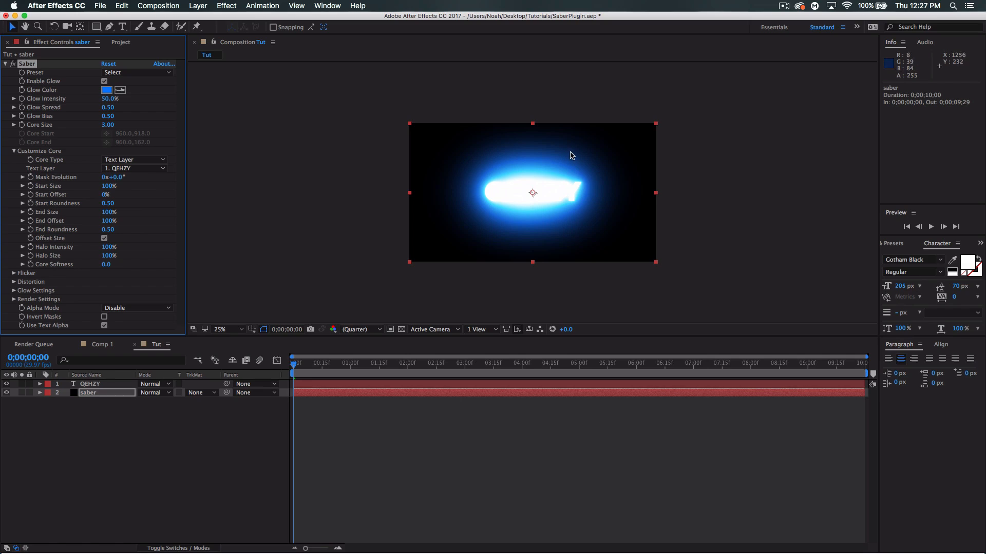
click(5, 385)
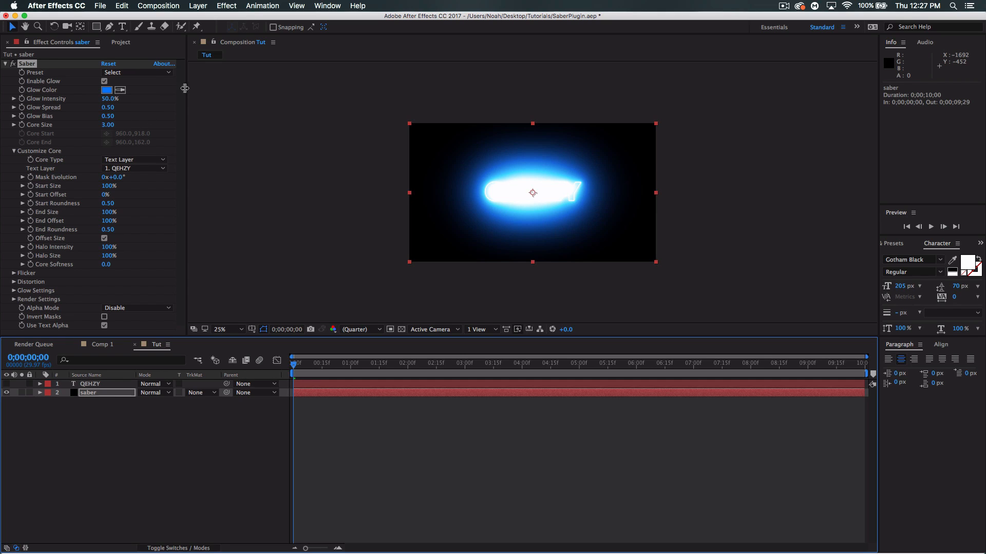
Step: Try the Default, Energize and Tractor Beam presets on the Saber effect, and settle on Arc Reactor
click(144, 74)
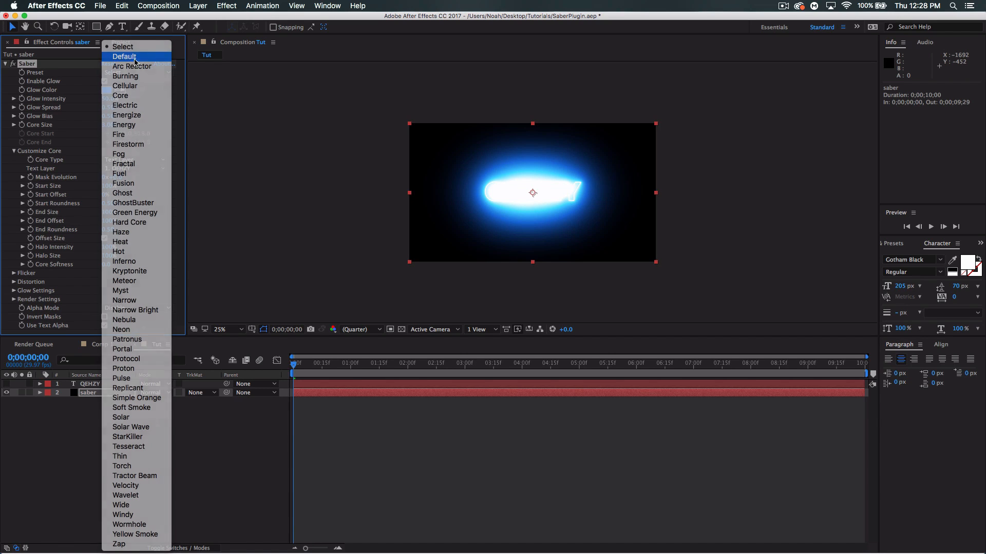
click(135, 58)
click(139, 75)
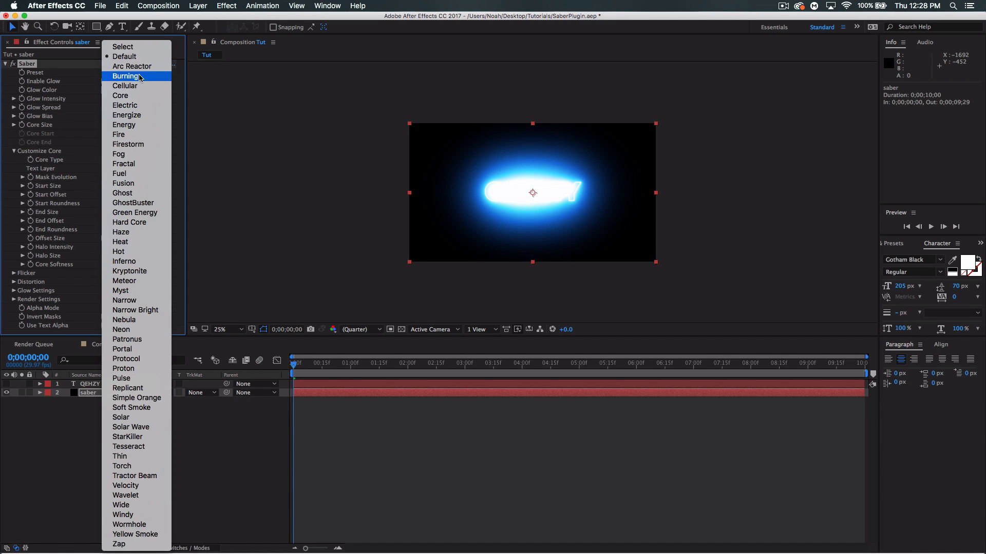
click(139, 70)
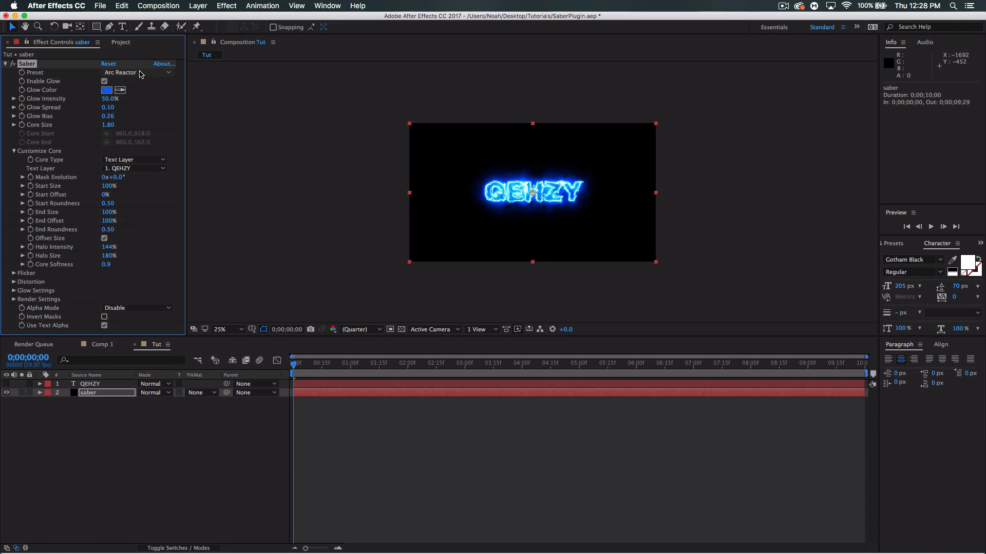
click(140, 73)
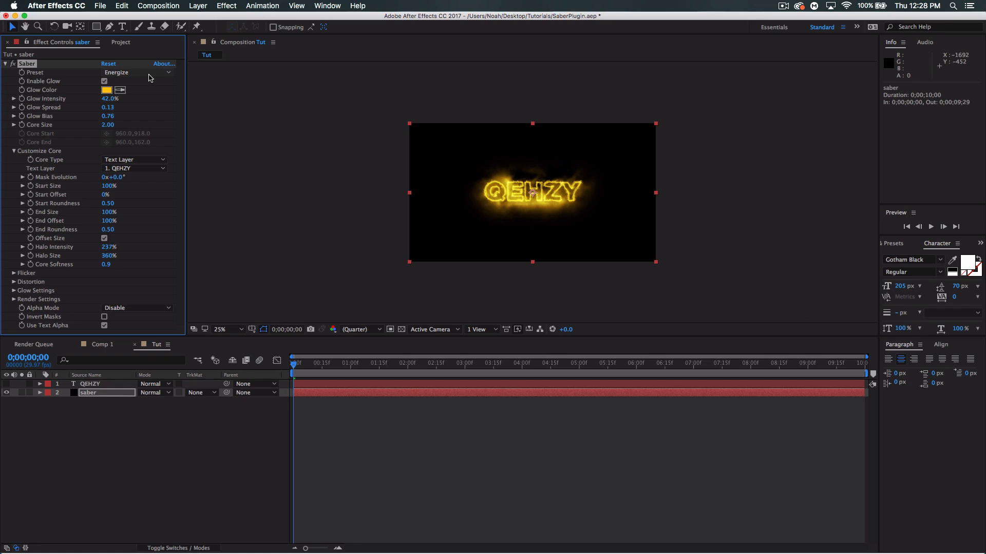
click(149, 77)
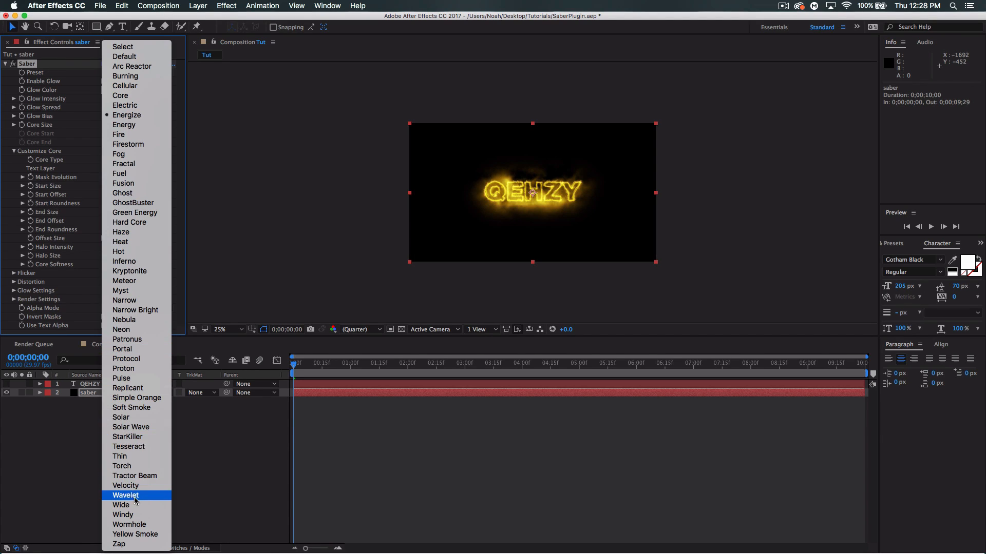
click(156, 476)
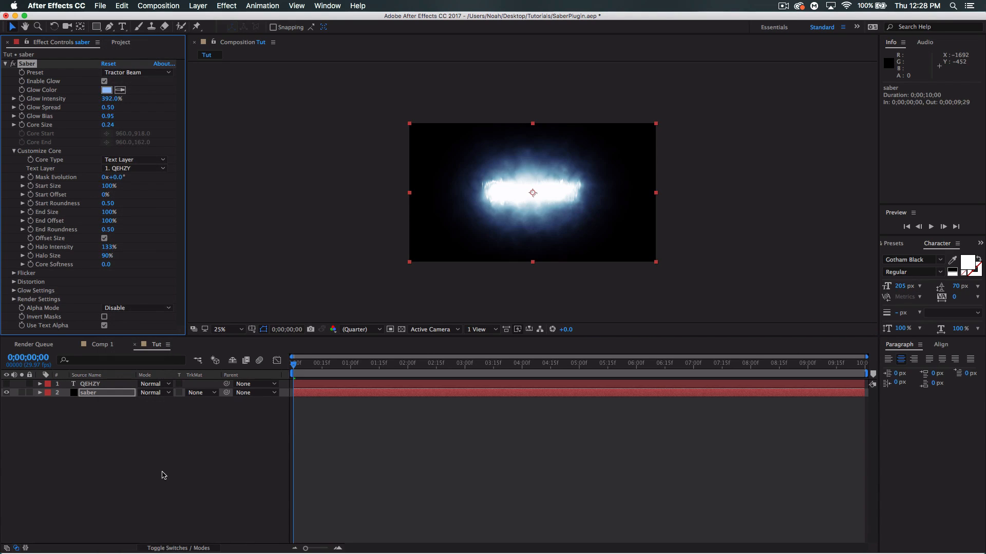
click(157, 73)
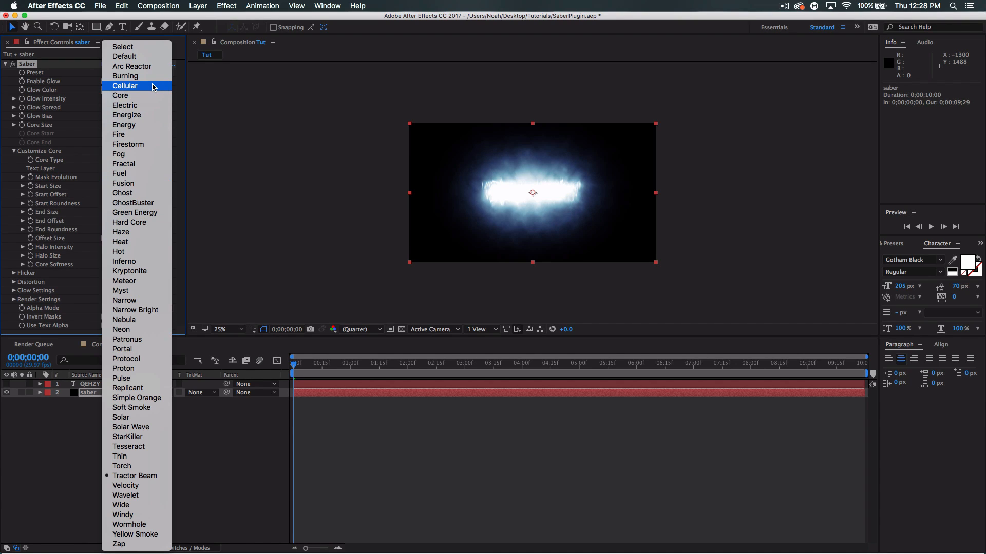
click(124, 73)
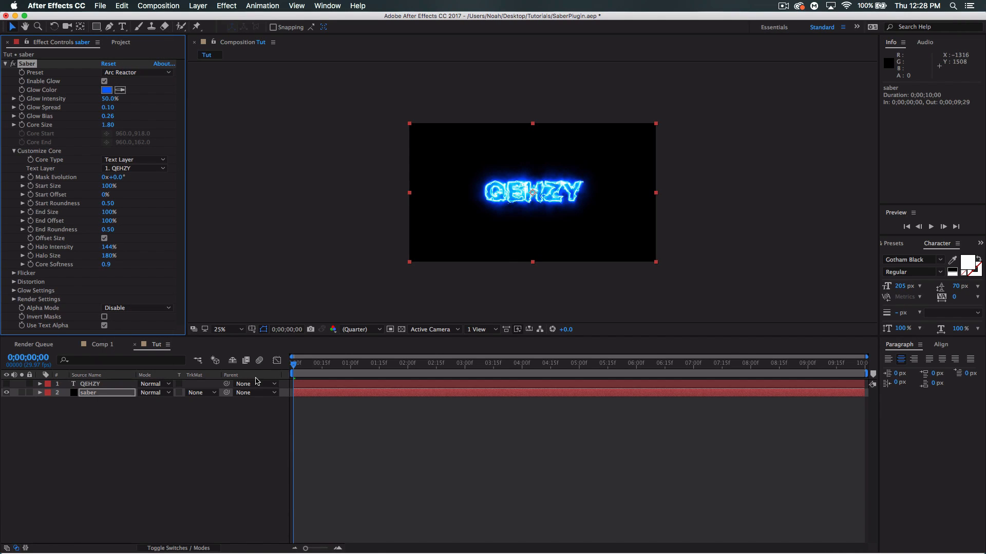
Step: Change the Saber glow color to orange FF7500, trying red and yellow hues along the way
click(106, 90)
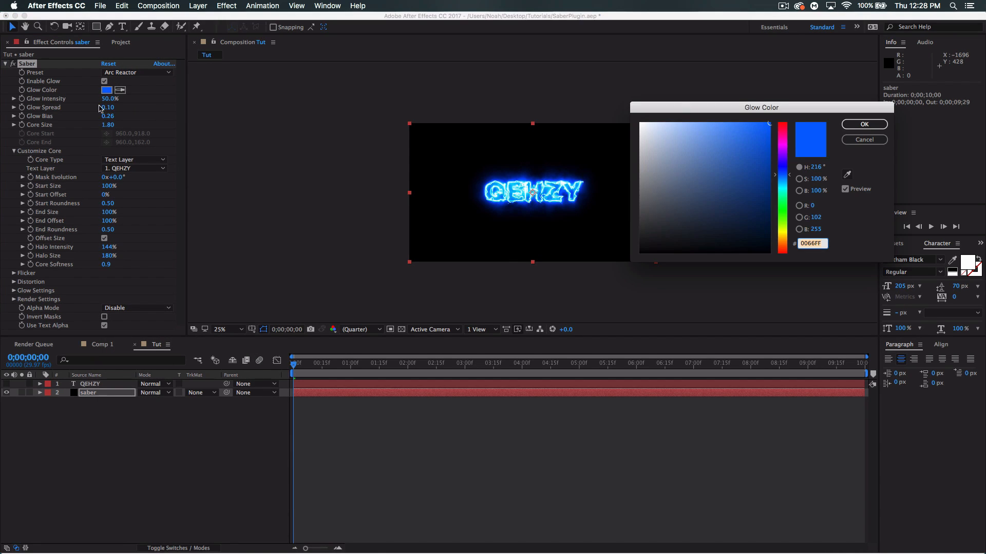
click(782, 129)
drag(782, 127, 782, 110)
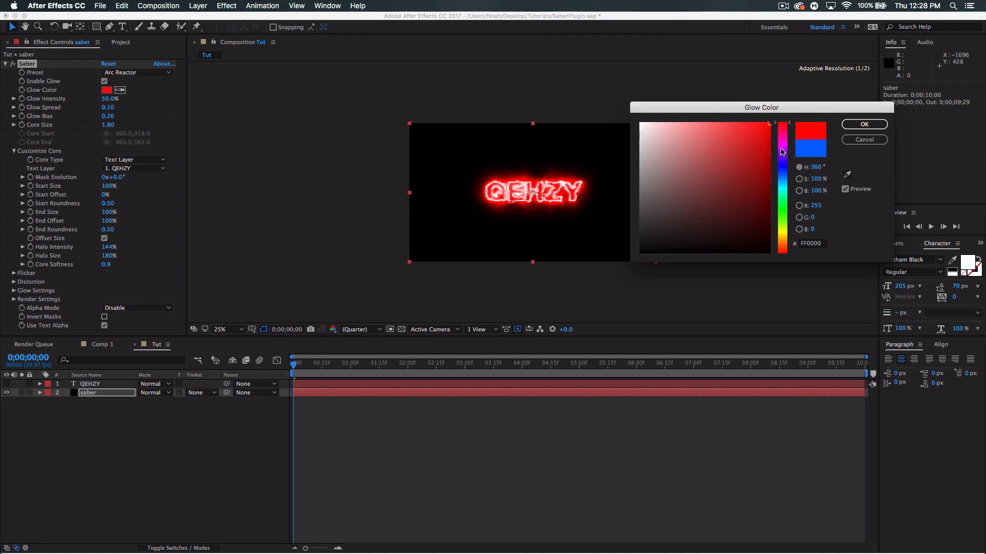
click(785, 239)
drag(785, 239, 782, 242)
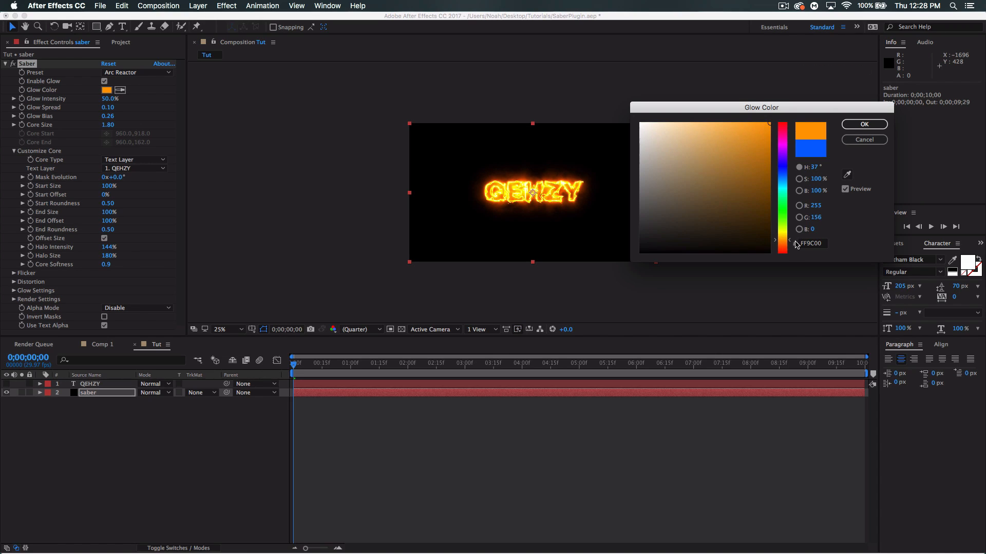
click(784, 250)
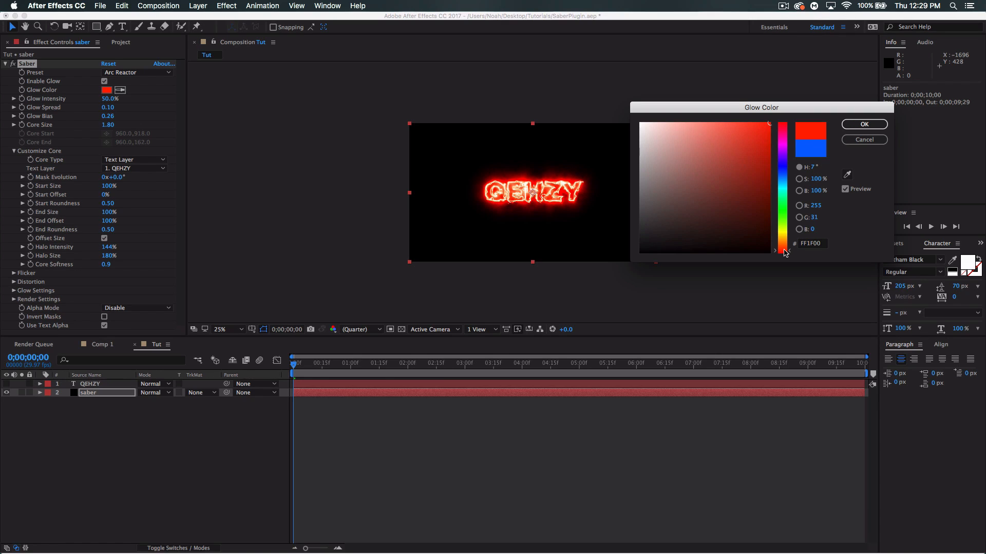
click(781, 241)
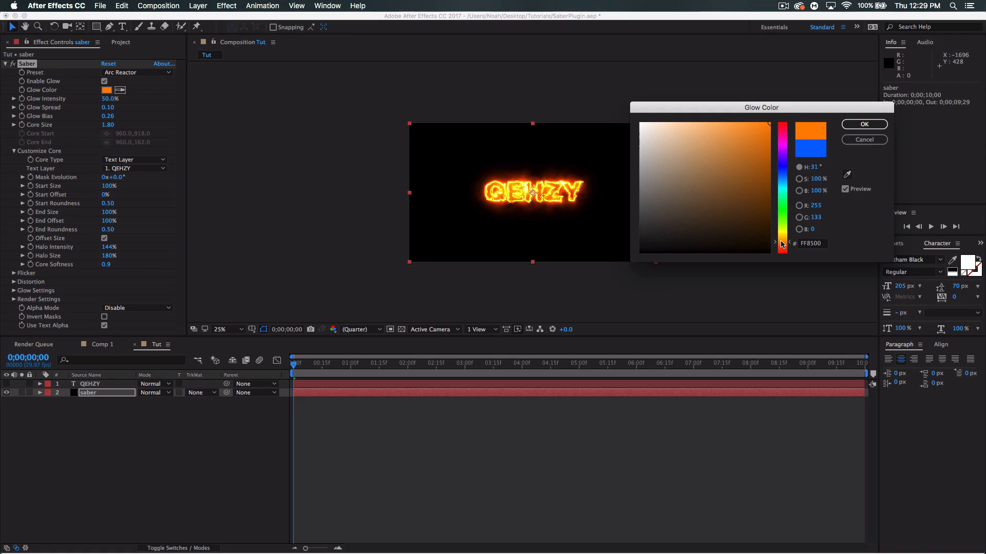
click(779, 237)
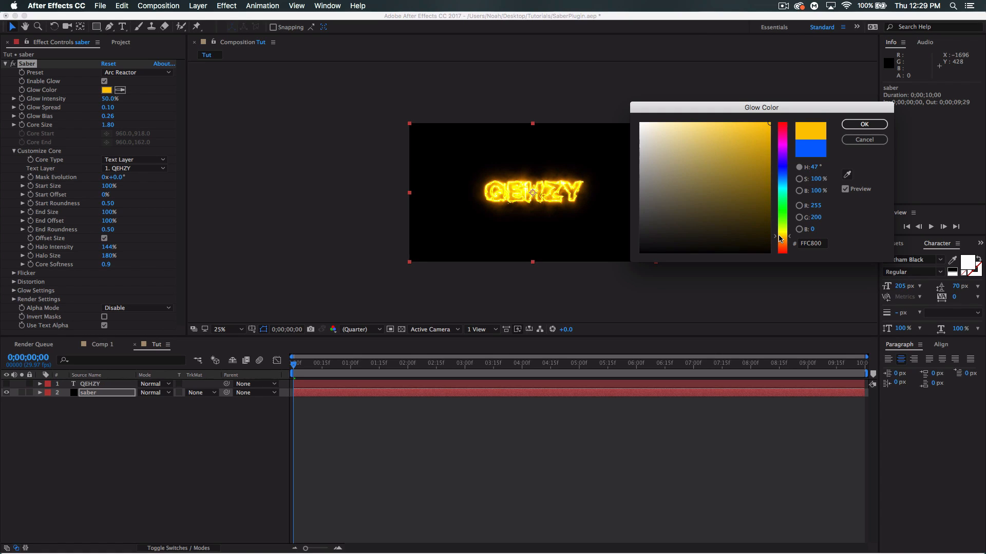
click(782, 244)
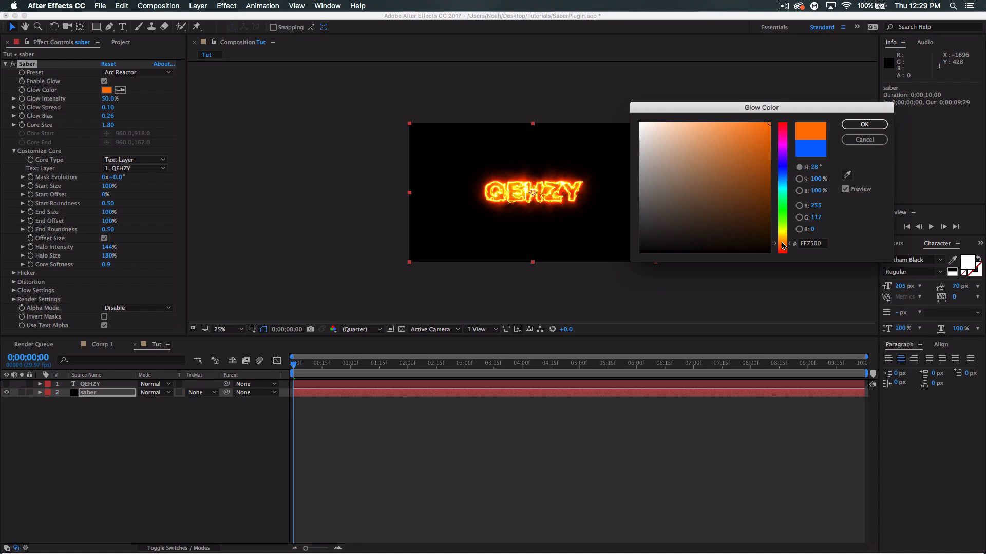
click(863, 124)
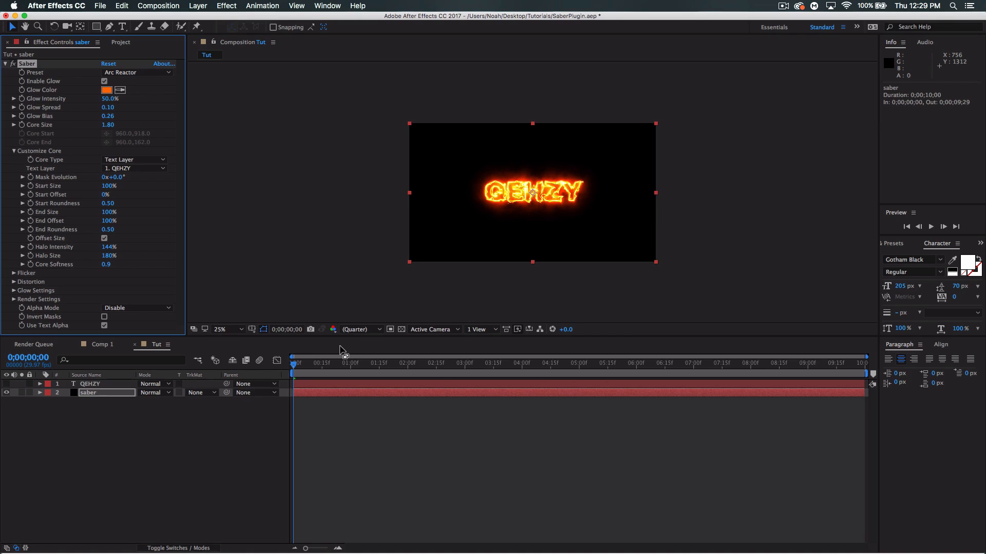
Step: Preview the glowing text animation, end the work area at about 0;00;05;16, and replay it from the start
key(space)
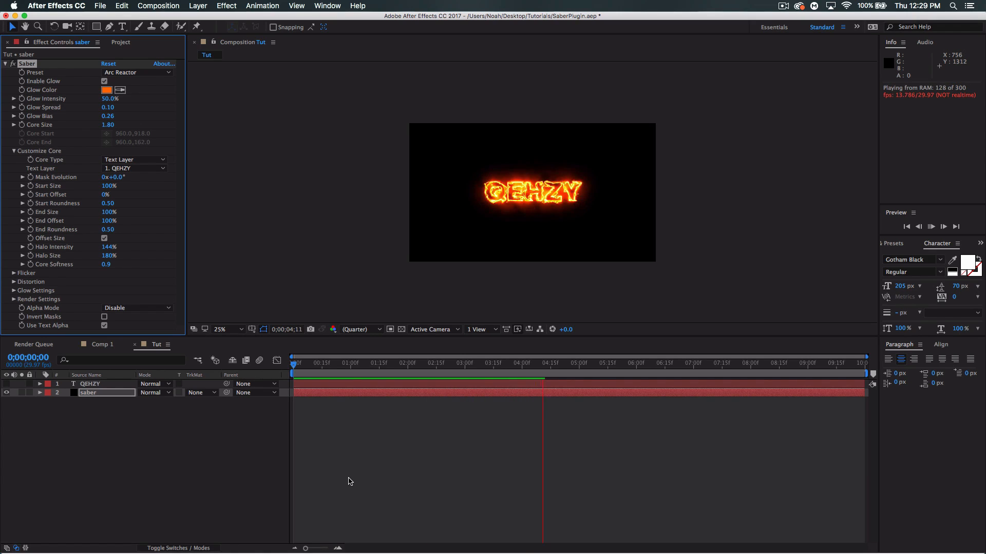
key(space)
key(space)
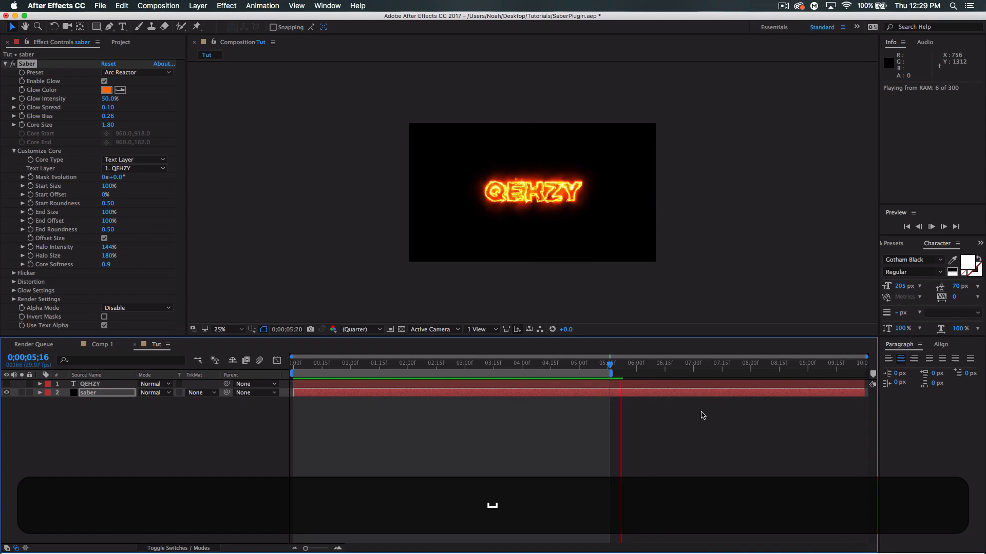
key(space)
drag(350, 365, 293, 366)
key(space)
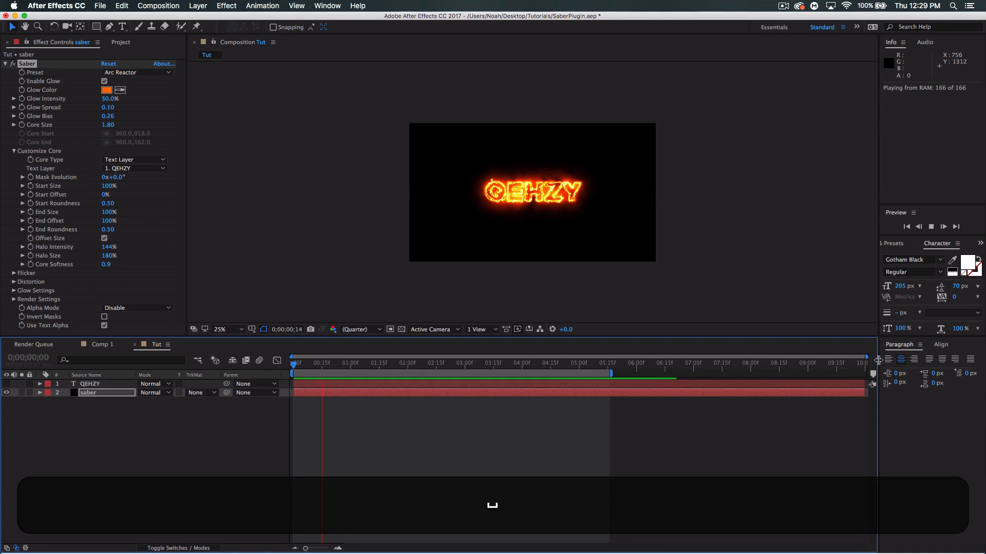
drag(865, 356, 722, 356)
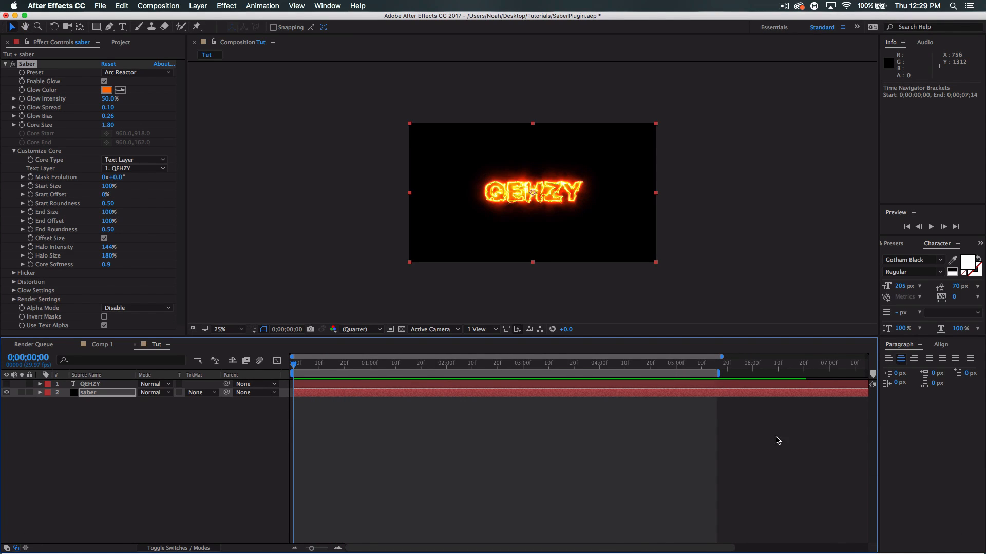
key(space)
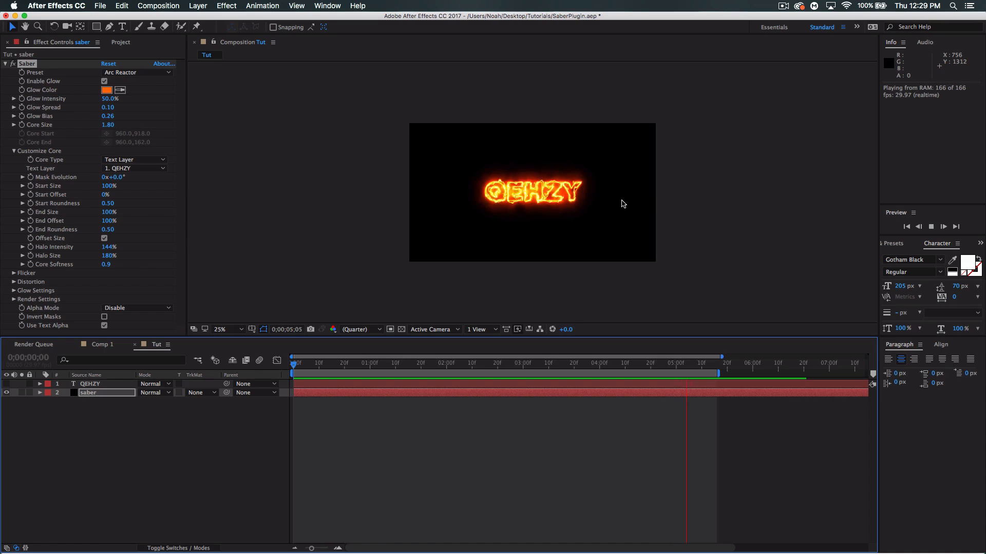
key(space)
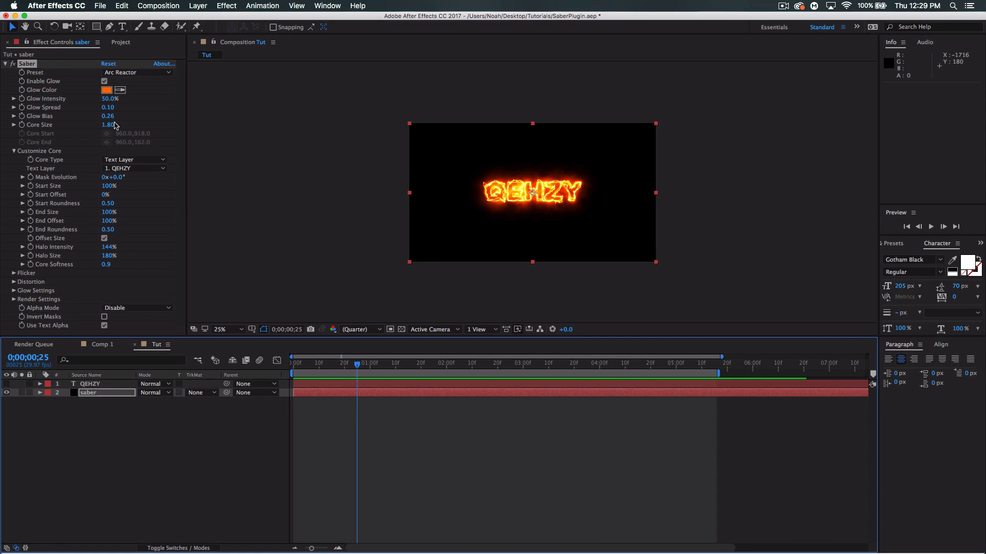
Step: Examine the Saber core size and the Flicker settings, collapsing the Customize Core and Flicker groups
drag(113, 125, 113, 125)
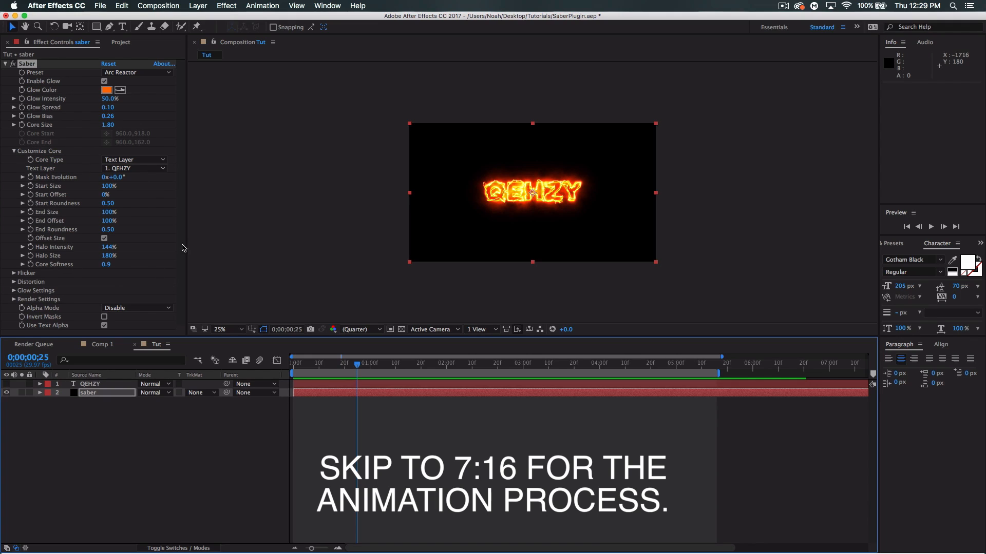
click(13, 153)
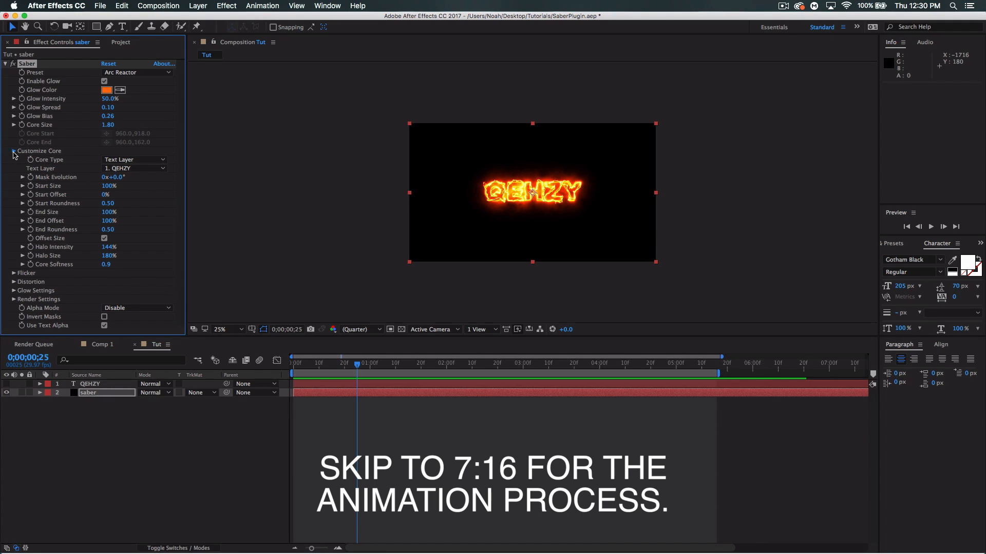
click(14, 160)
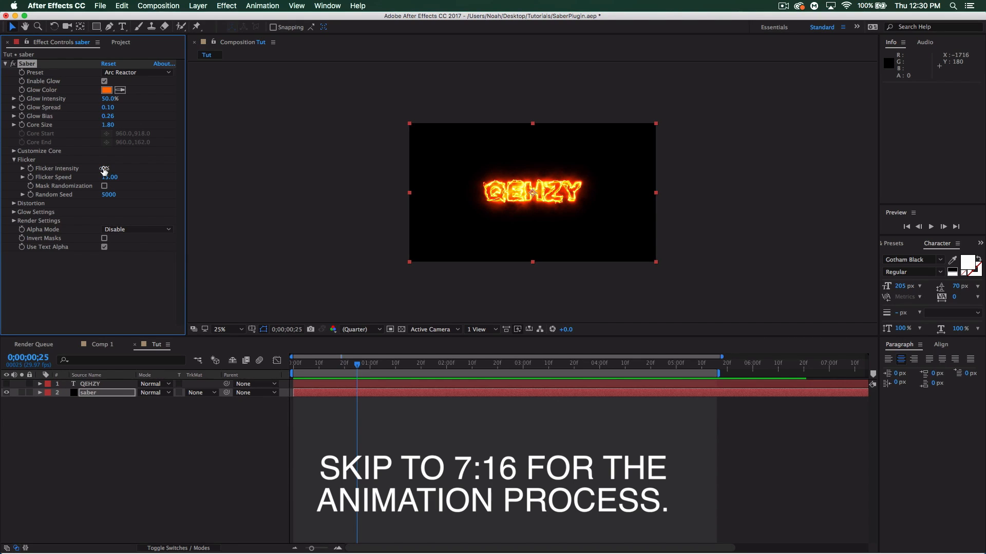
click(14, 160)
Step: Try a different distortion amount in the Saber Glow Distortion settings and undo the change
click(13, 169)
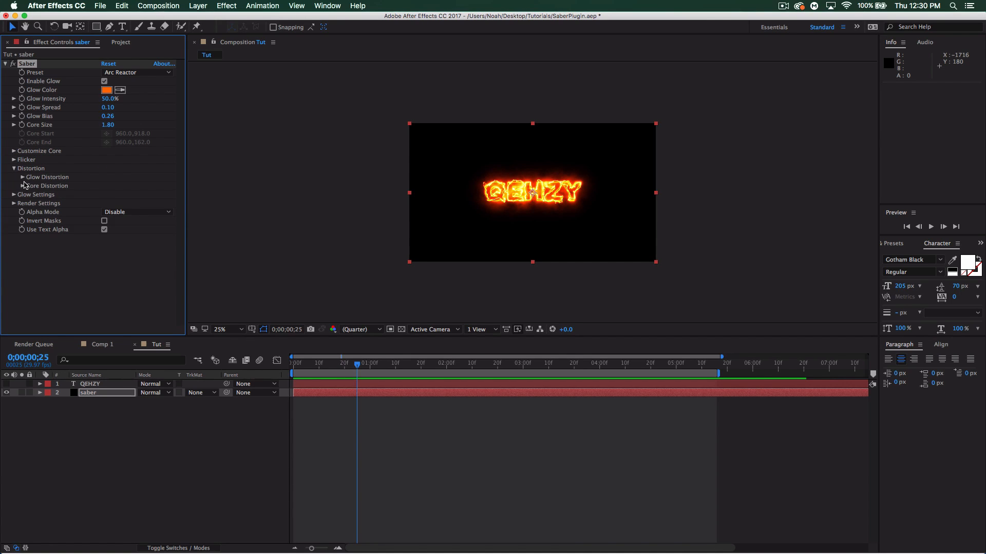
click(22, 177)
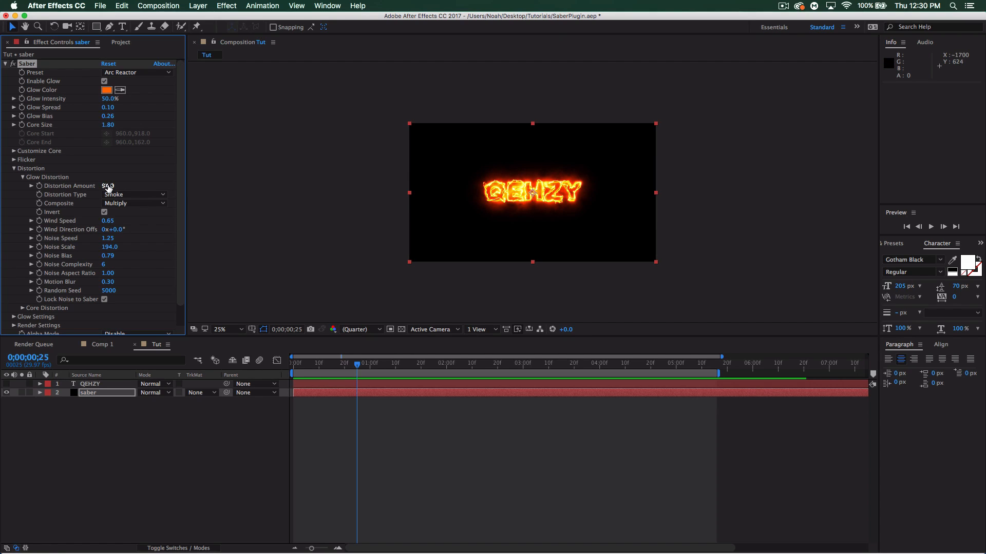
mouse_move(108, 187)
mouse_down()
mouse_move(61, 178)
mouse_move(162, 178)
mouse_move(127, 183)
mouse_up()
key(super+z)
click(22, 177)
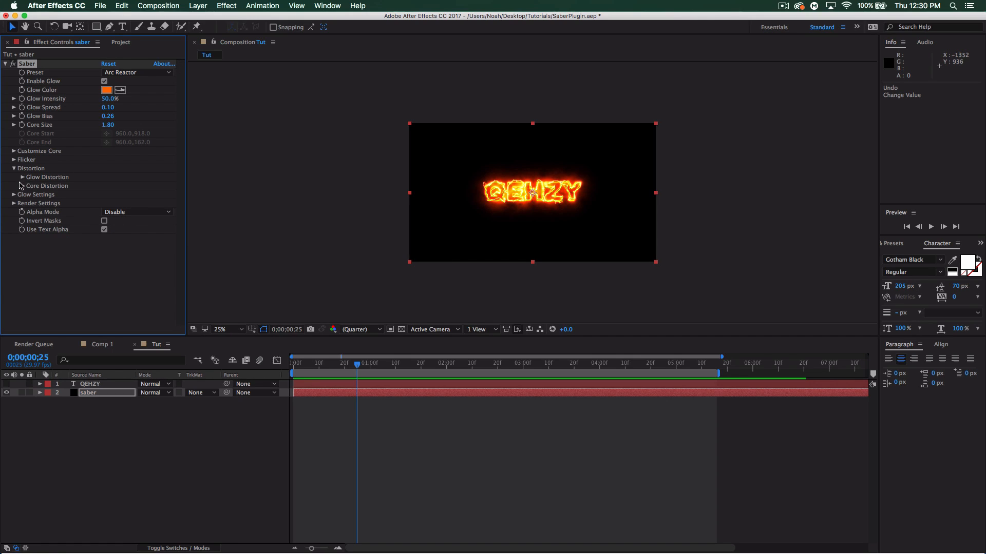
Step: Examine the Core Distortion, Glow Settings and Render Settings parameters of the Saber effect
click(22, 186)
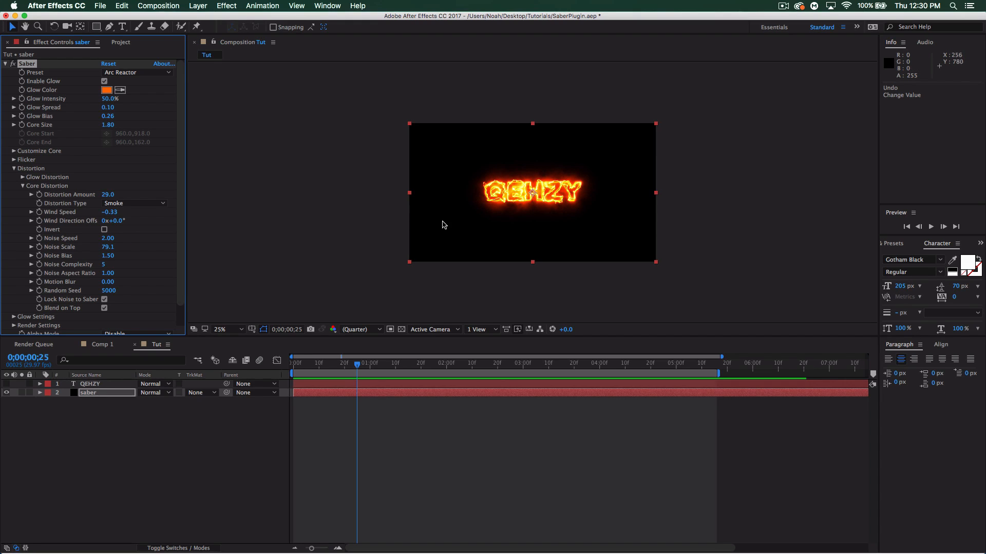
click(22, 186)
click(15, 195)
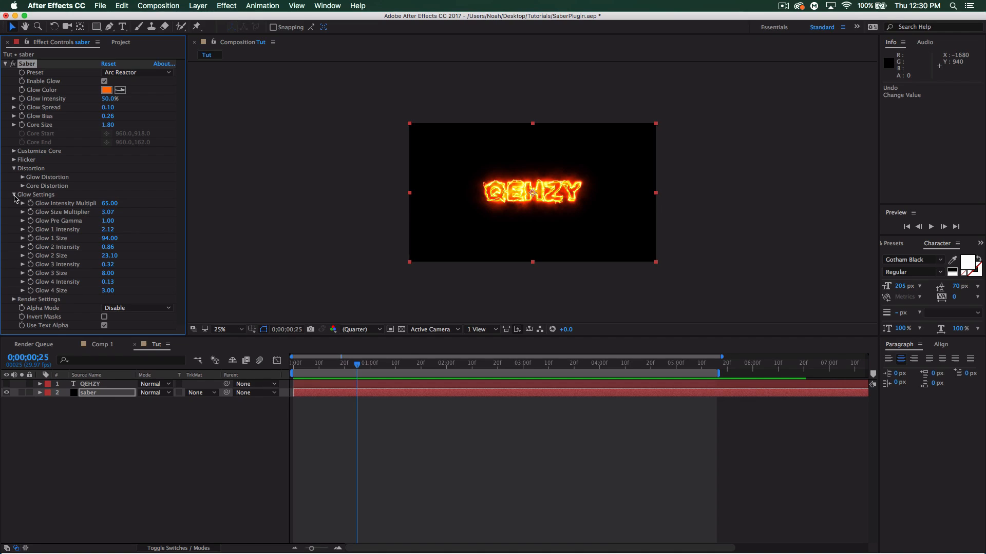
click(14, 195)
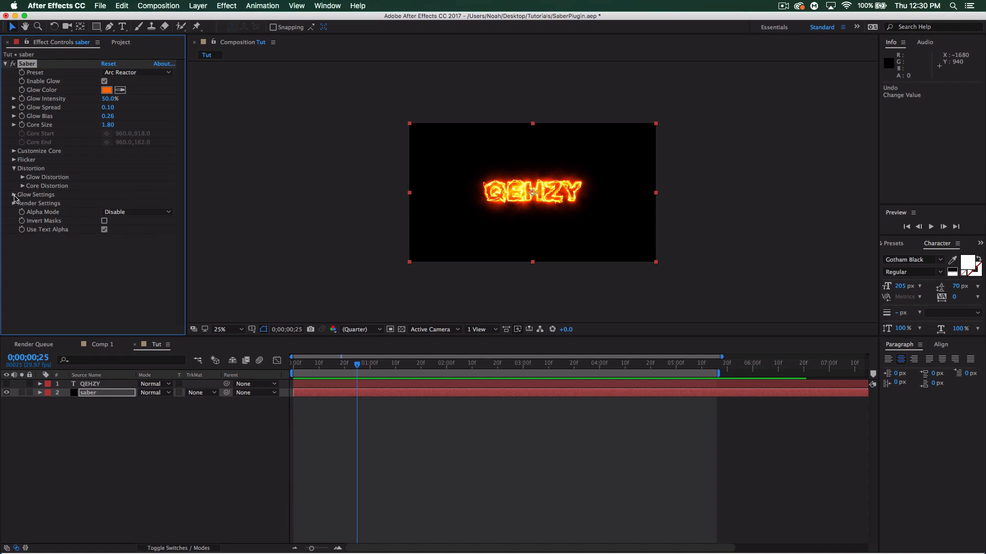
click(13, 204)
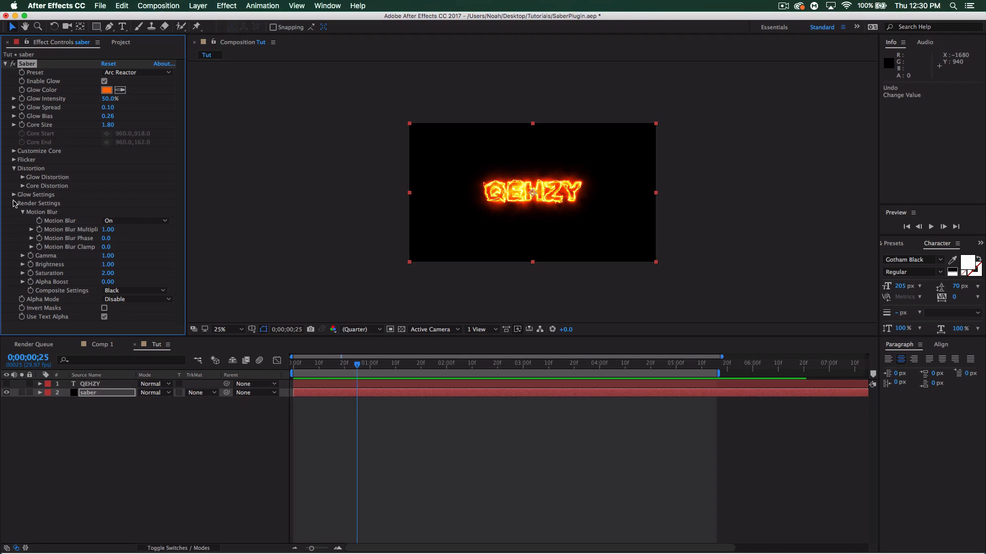
click(13, 204)
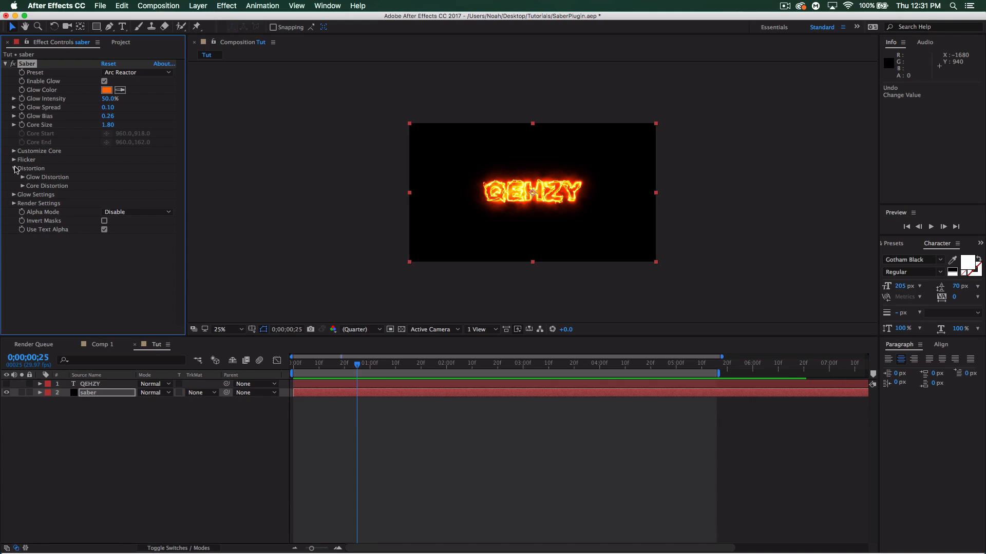
Step: Try the Fluid distortion type for Saber's Core Distortion and preview the text animation from the start
click(23, 186)
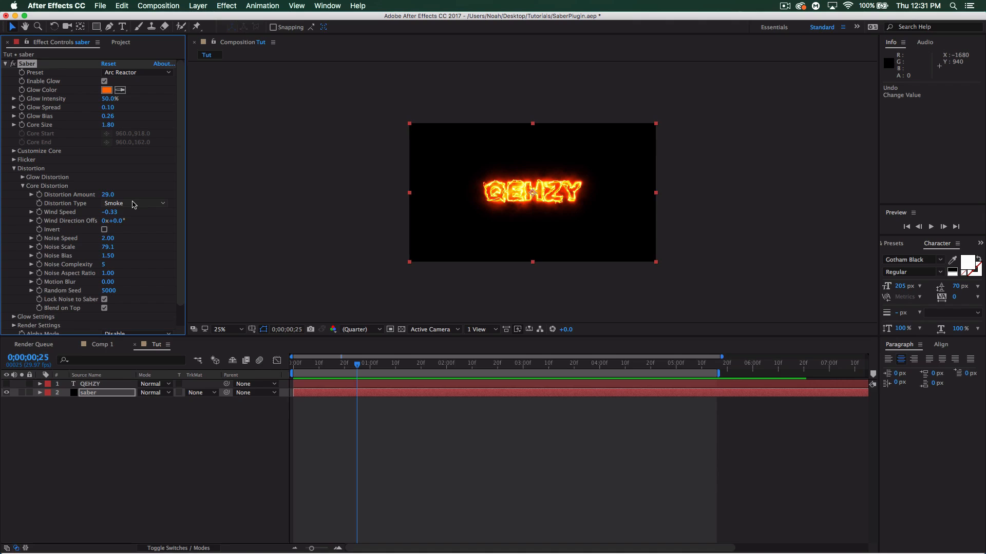
click(133, 203)
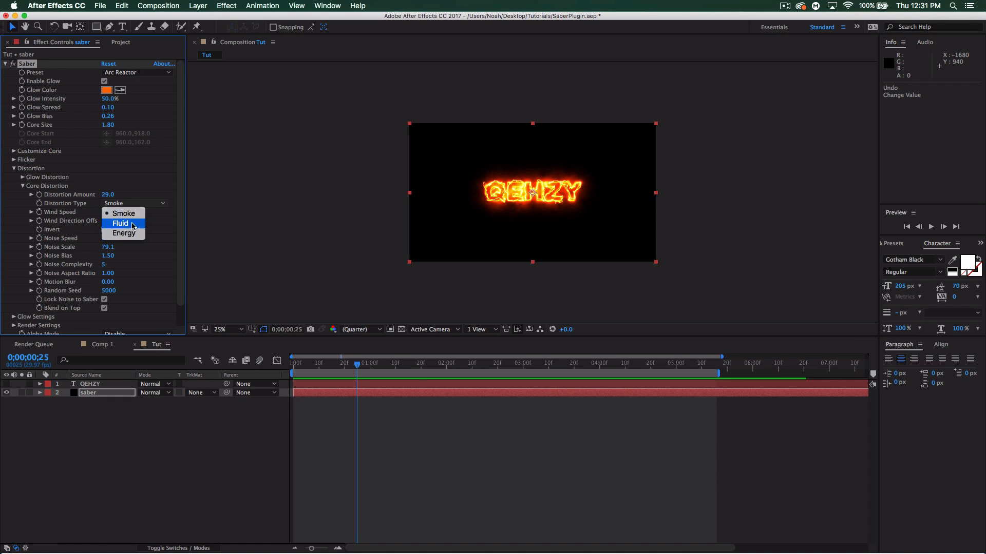
click(133, 224)
drag(337, 366, 289, 360)
key(space)
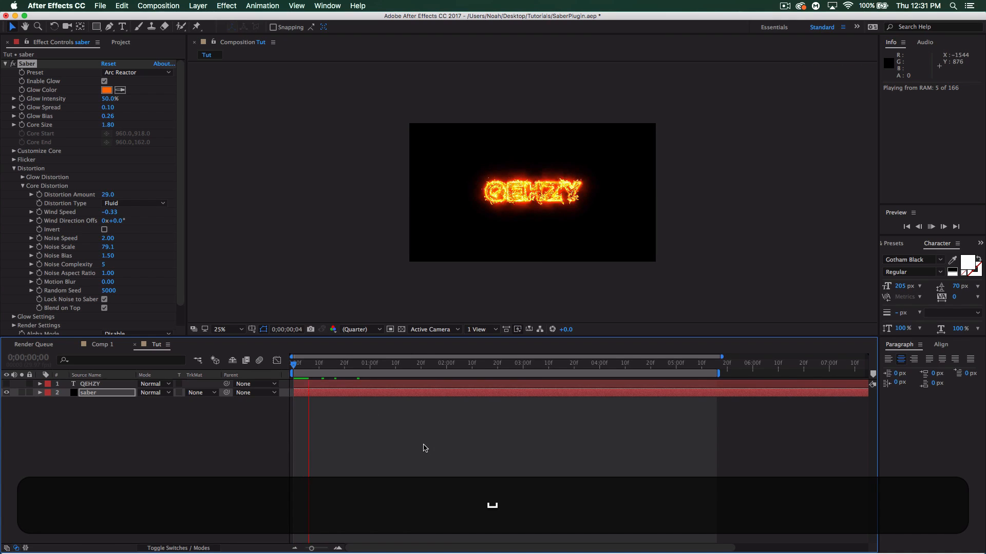
key(space)
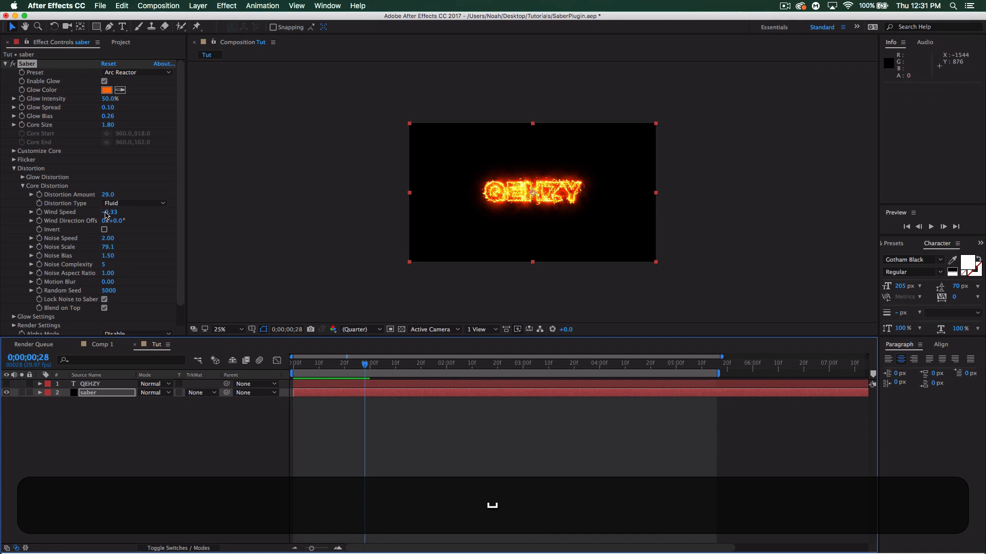
Step: Try the Energy type for the Core Distortion with a playback preview and return the type to Smoke
click(135, 203)
click(134, 234)
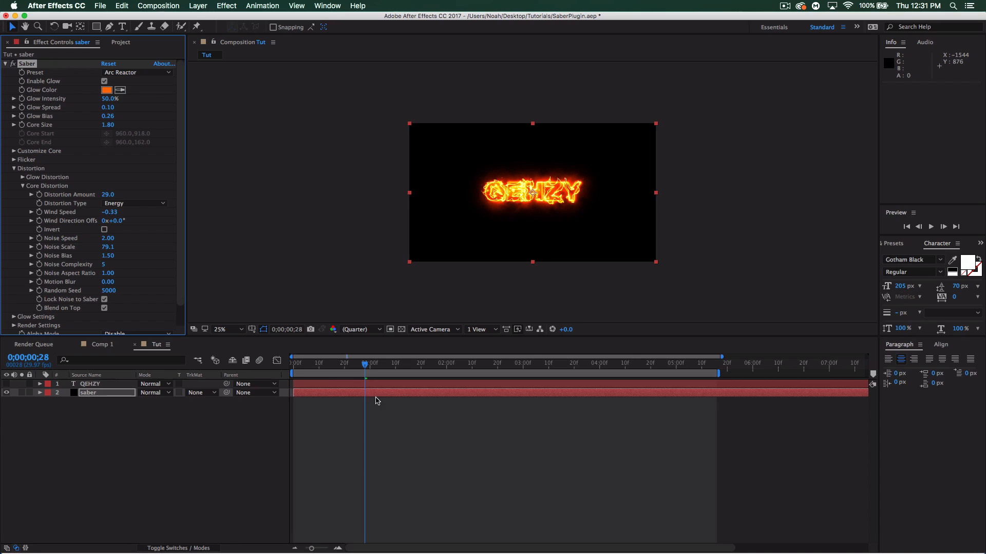
key(space)
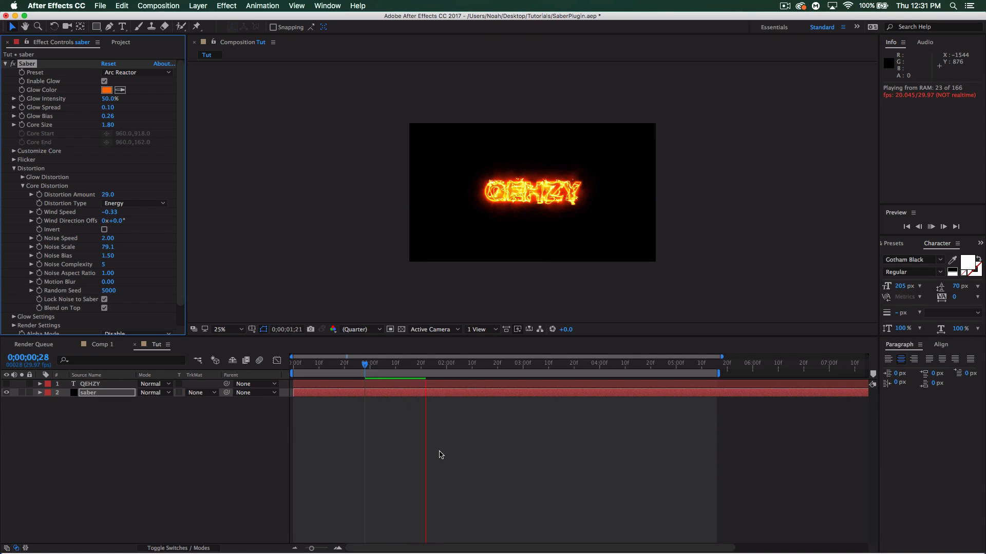
key(space)
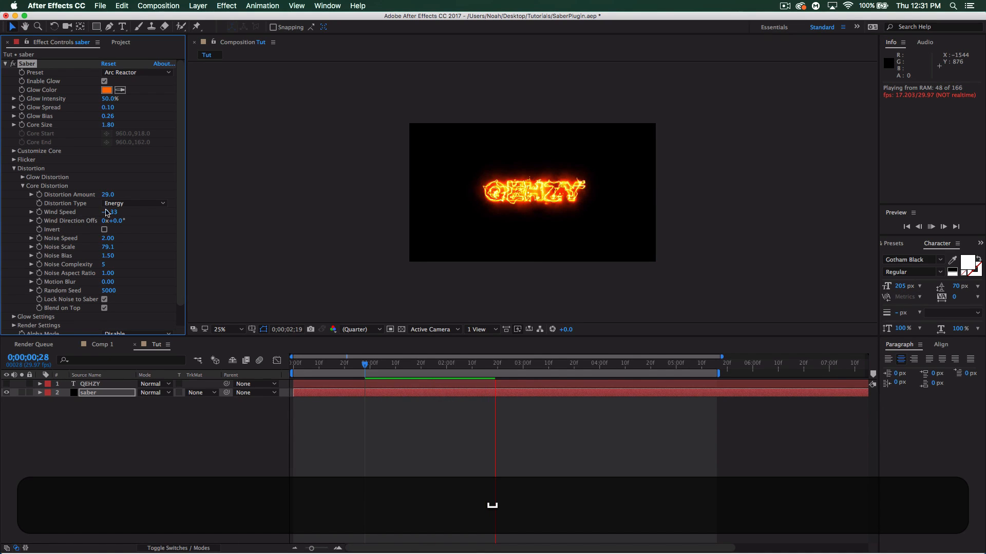
click(131, 203)
click(132, 214)
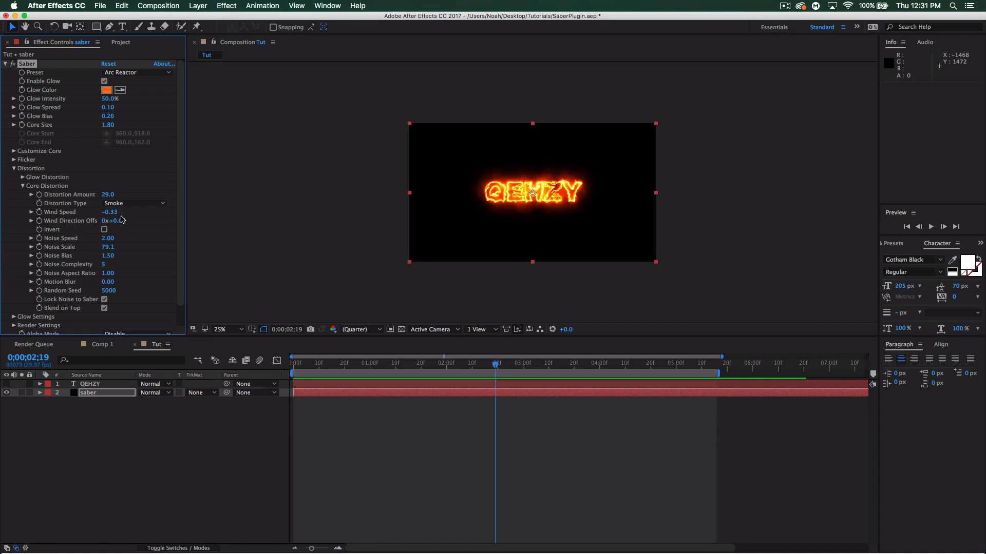
Step: Toggle the Core Distortion's Invert option on and off repeatedly to compare its effect, leaving it off
click(105, 230)
click(105, 230)
click(105, 230)
click(105, 230)
click(105, 230)
click(104, 229)
click(105, 229)
click(105, 229)
click(104, 229)
click(105, 230)
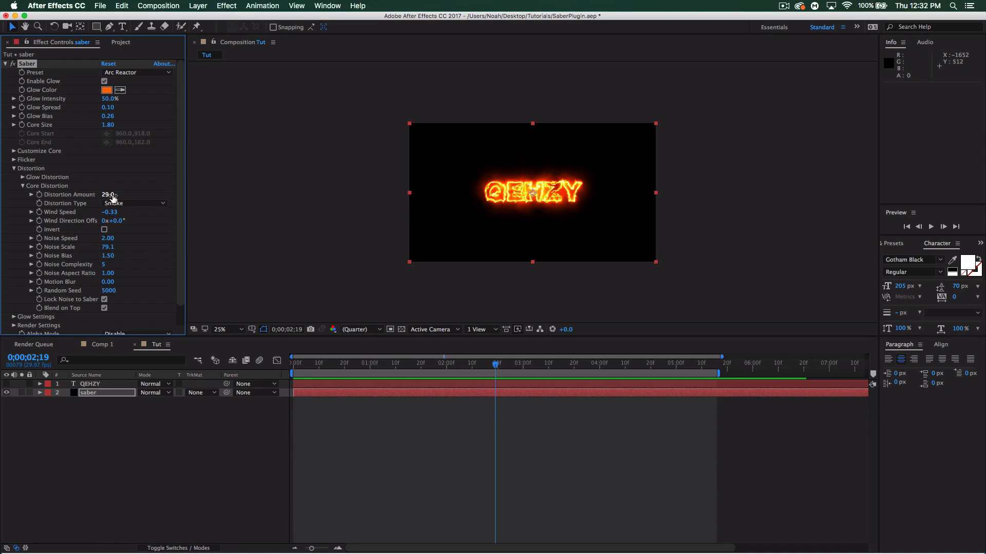
Step: Keyframe the Customize Core Start Offset at 100% at the start of the composition
click(14, 169)
click(14, 151)
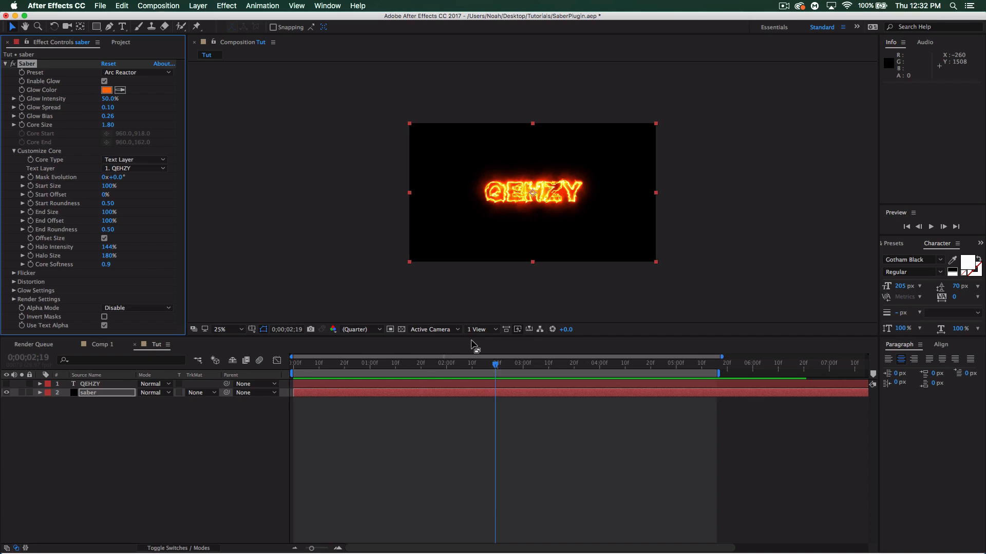
drag(307, 362, 289, 358)
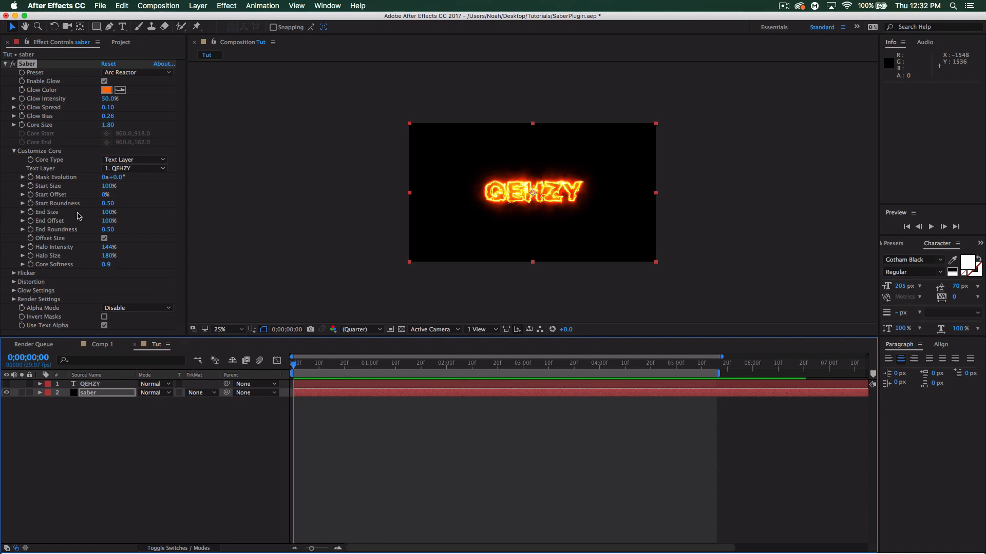
click(30, 196)
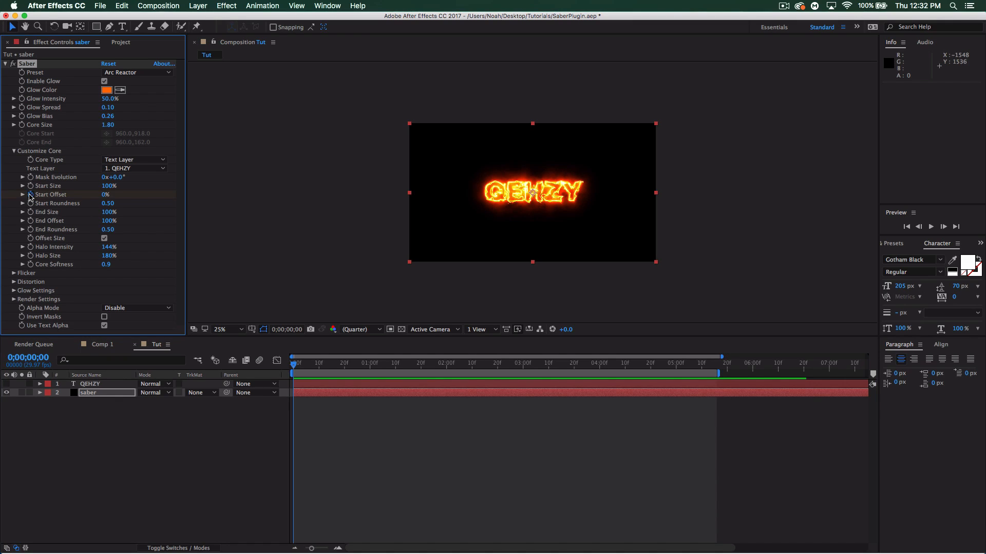
drag(102, 194, 330, 194)
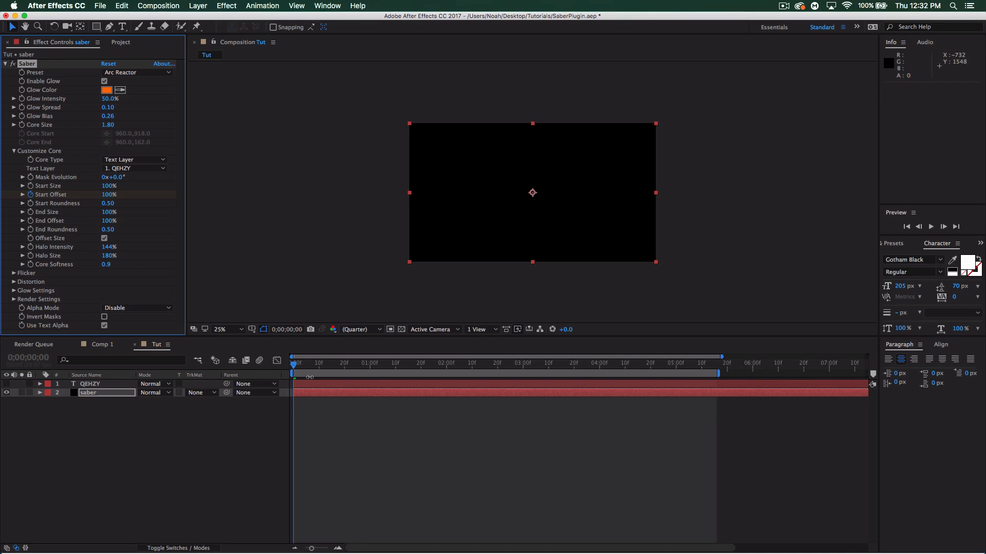
Step: Keyframe Start Offset at 0% at 0;00;02;22 and preview the text reveal from the start
drag(293, 366, 503, 374)
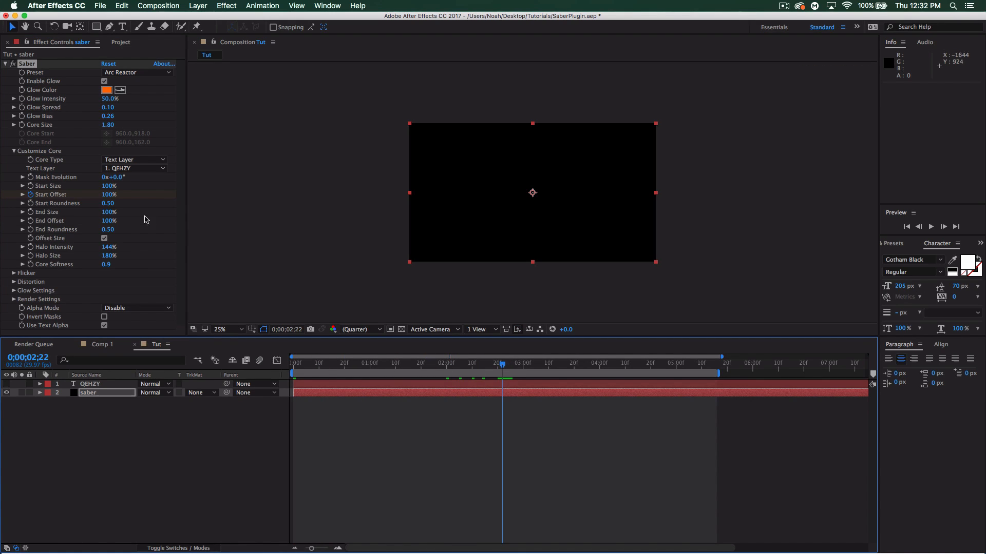
click(108, 195)
text(0)
key(Return)
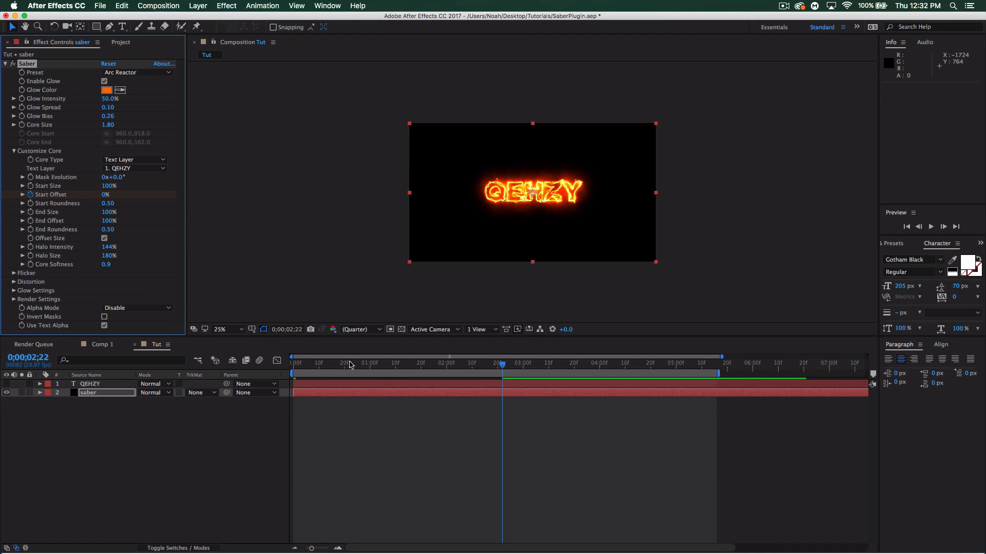
key(space)
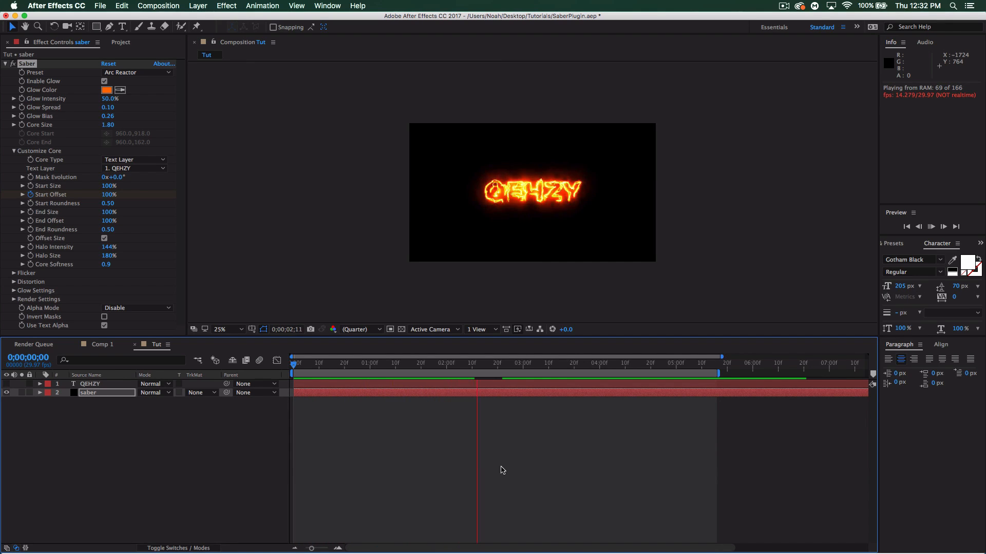
key(space)
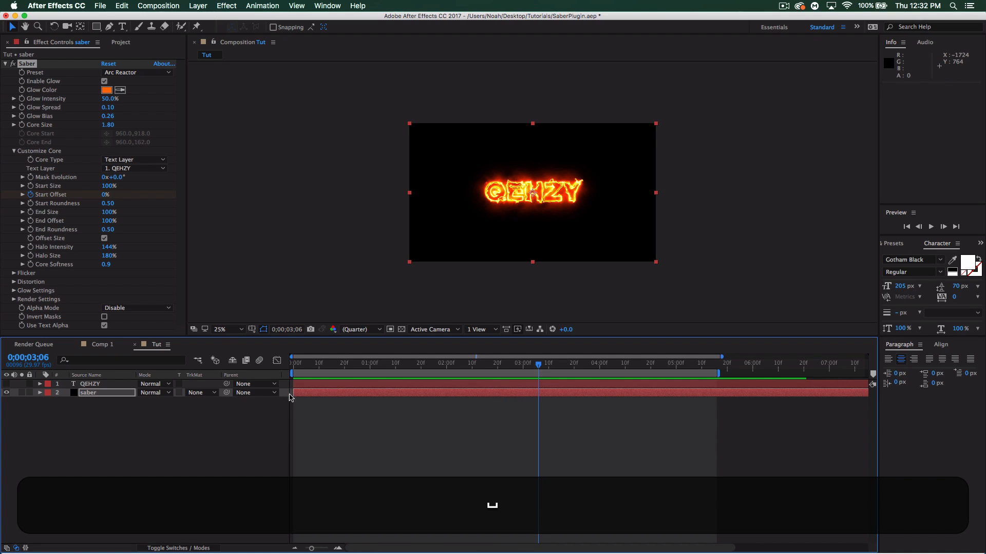
Step: Reveal the saber layer's Start Offset keyframes in the timeline and apply Easy Ease to both of them
click(90, 393)
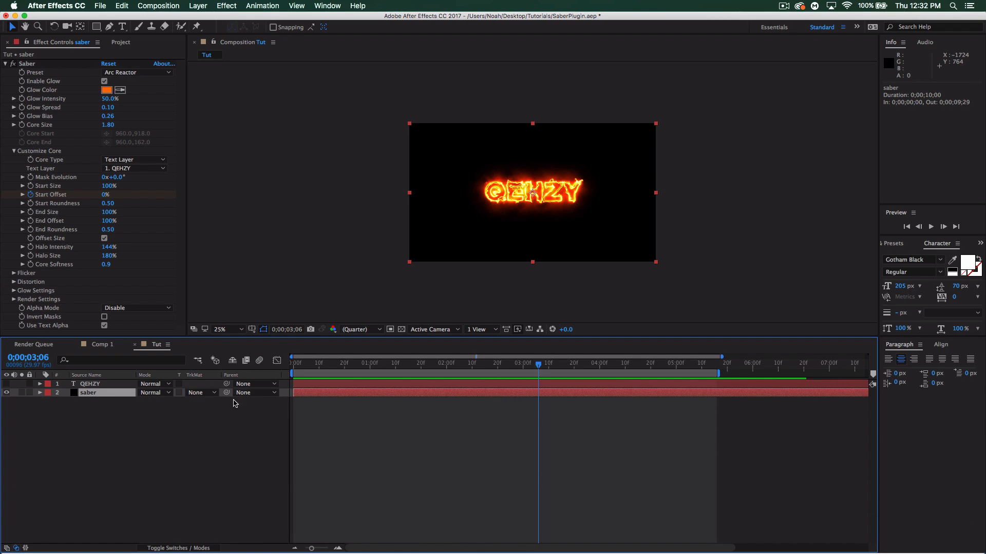
click(40, 393)
click(49, 402)
drag(511, 417, 286, 407)
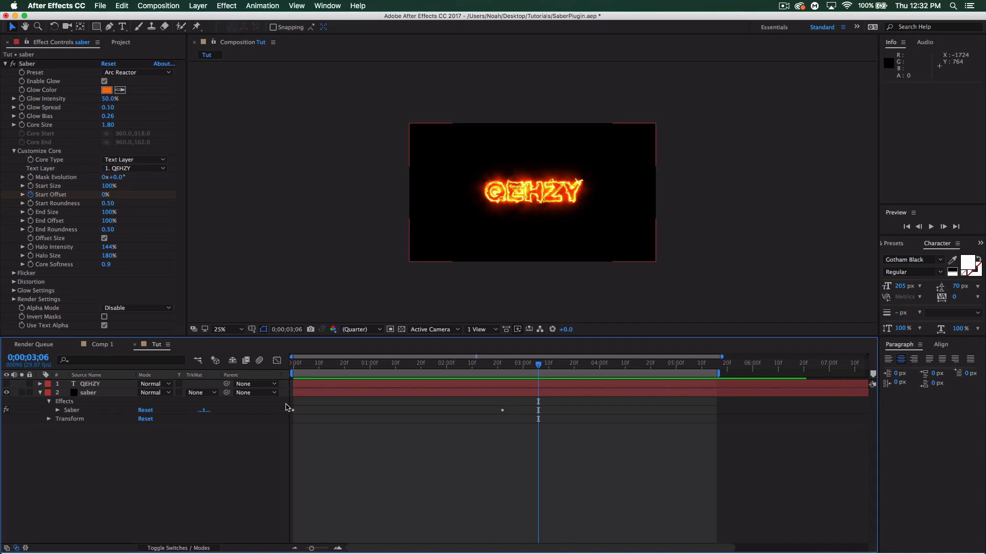
click(58, 411)
drag(516, 483, 286, 448)
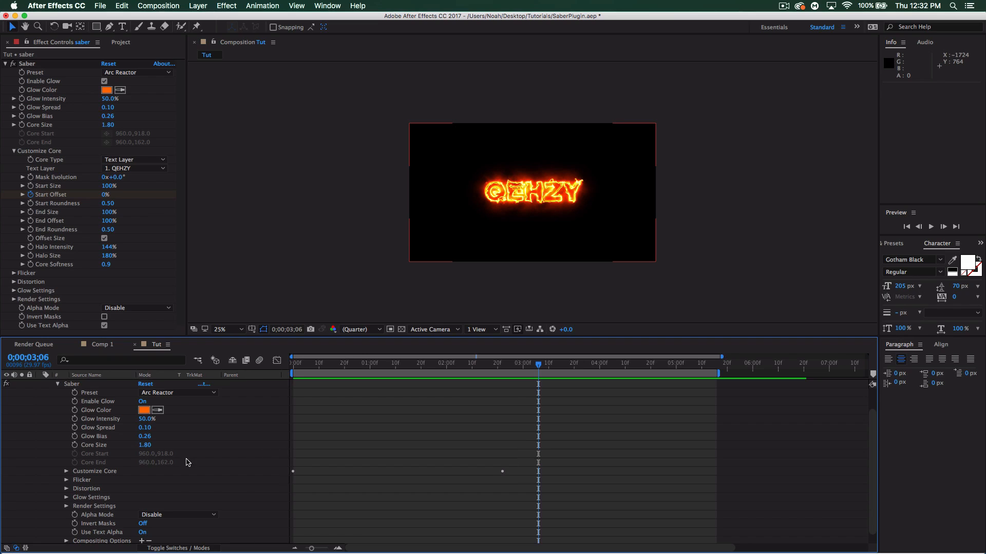
click(67, 471)
drag(516, 483, 292, 454)
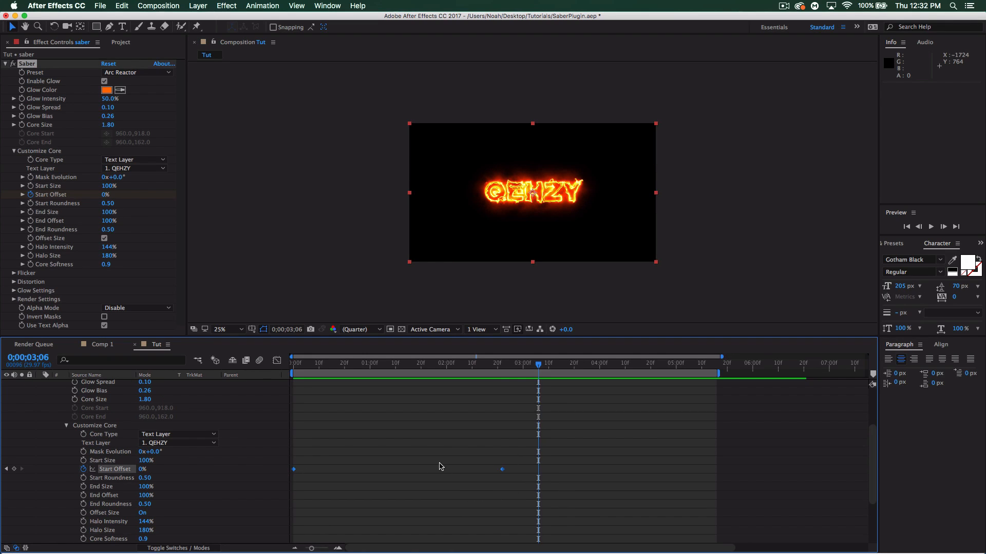
right_click(501, 472)
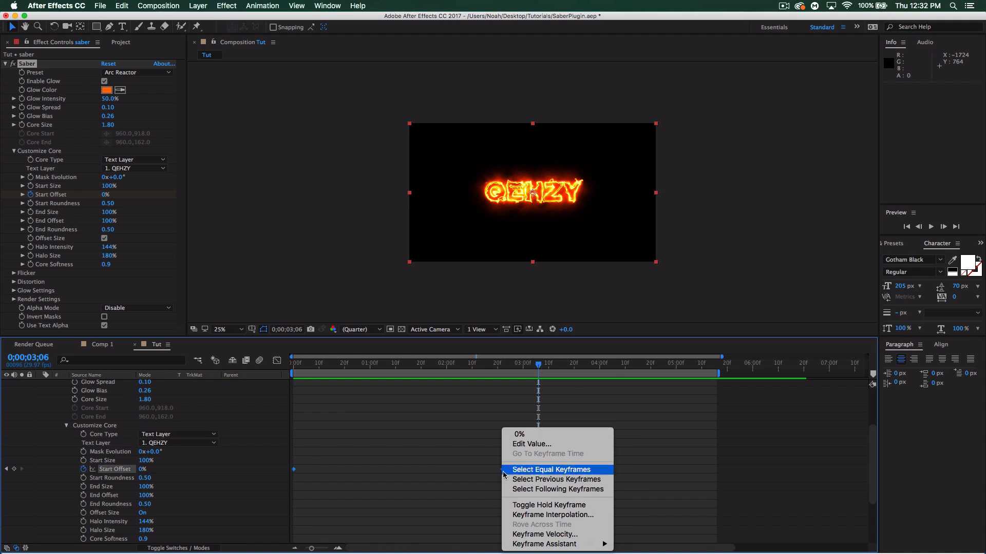
mouse_move(595, 544)
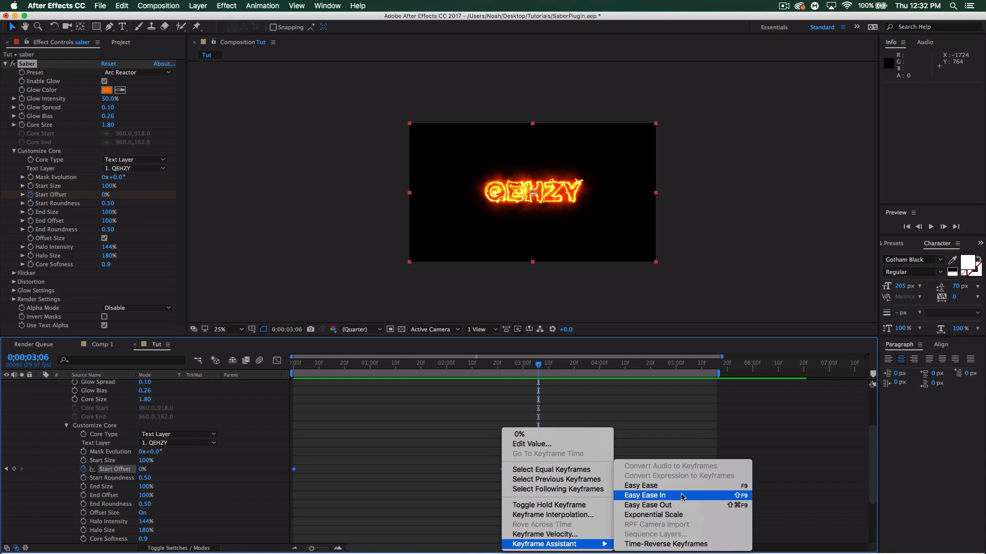
click(667, 487)
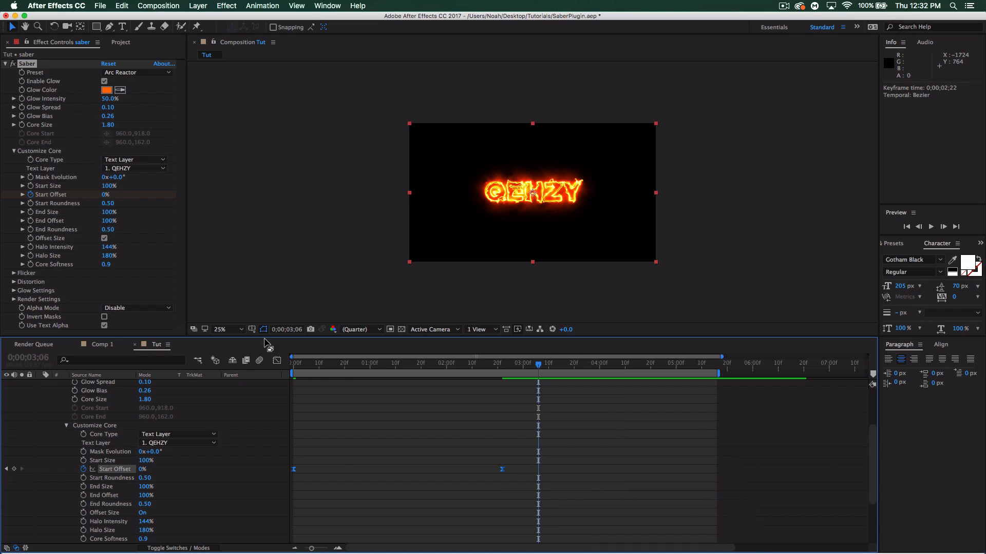
Step: Lengthen the incoming ease of the last Start Offset keyframe in the speed graph and preview from the start
click(277, 359)
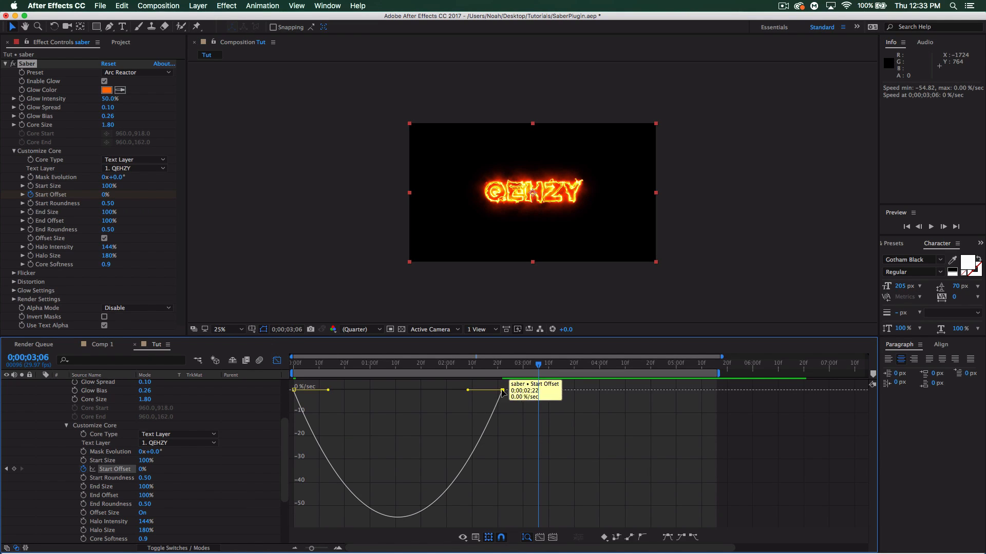
drag(468, 393, 438, 390)
click(277, 360)
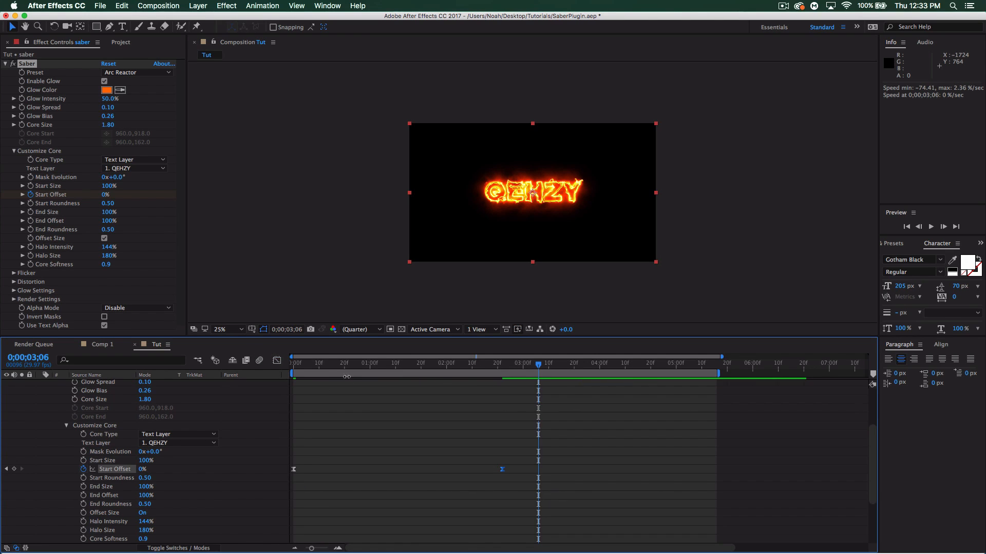
drag(323, 369, 292, 370)
key(space)
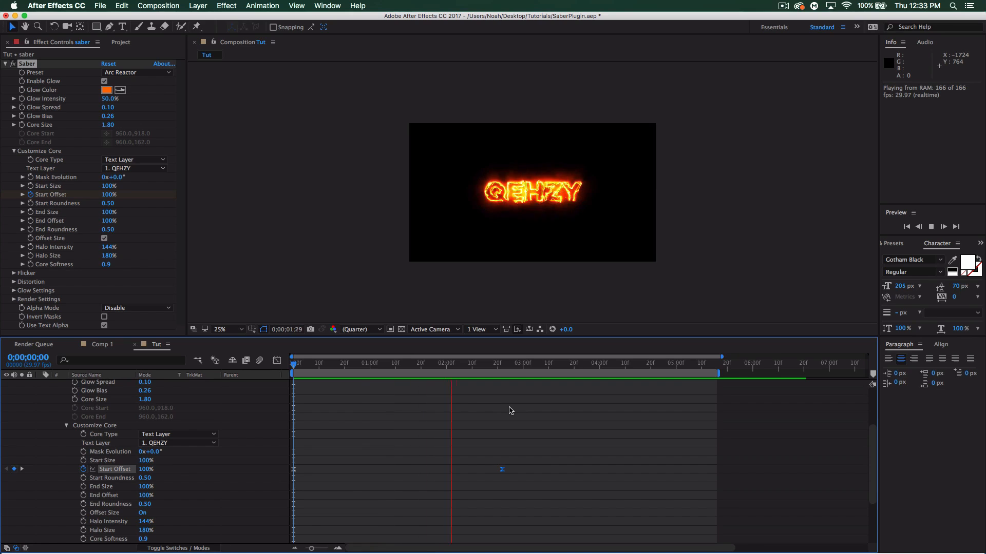
key(space)
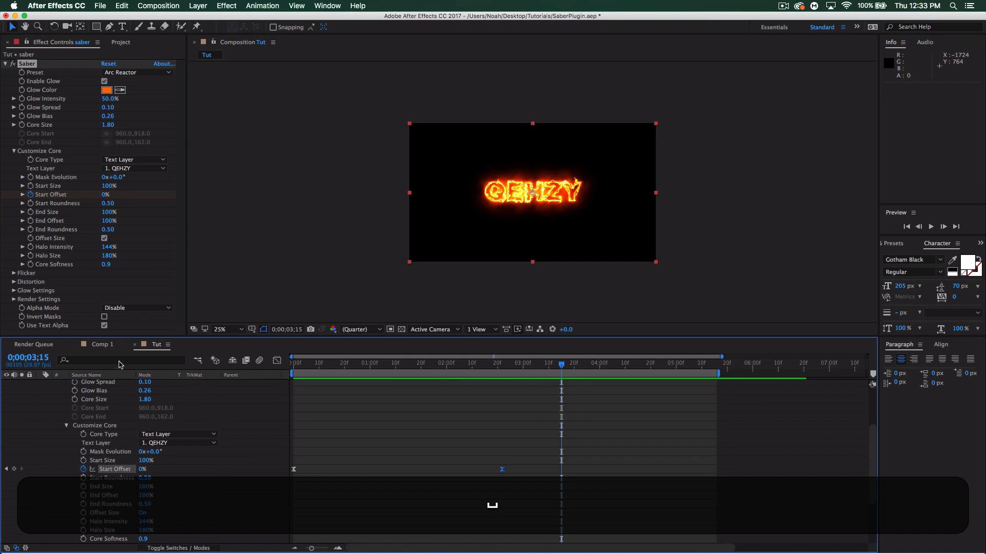
Step: Collapse the saber layer's properties and play the text reveal from the start, stopping at 0;00;01;02
scroll(142, 456, up, 4)
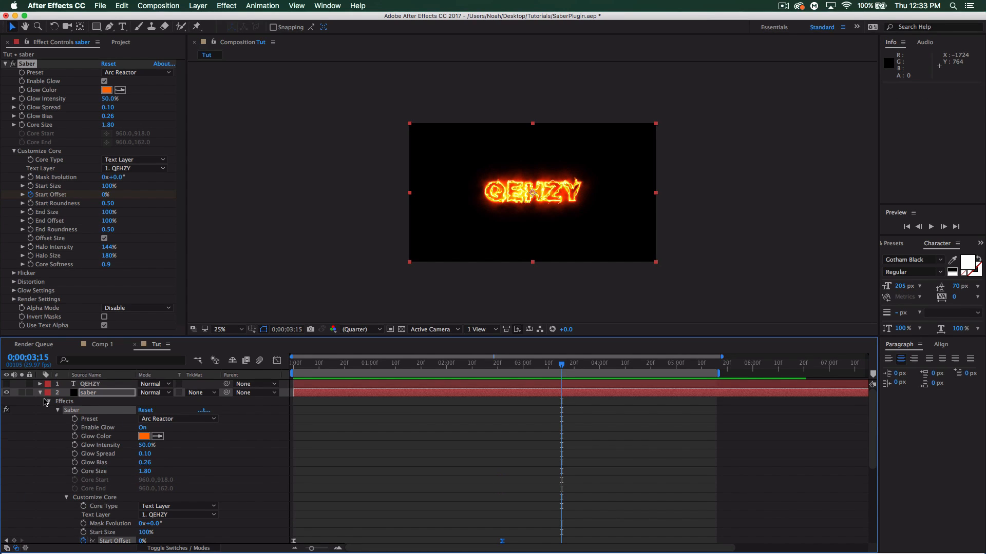
click(49, 403)
click(40, 393)
click(91, 400)
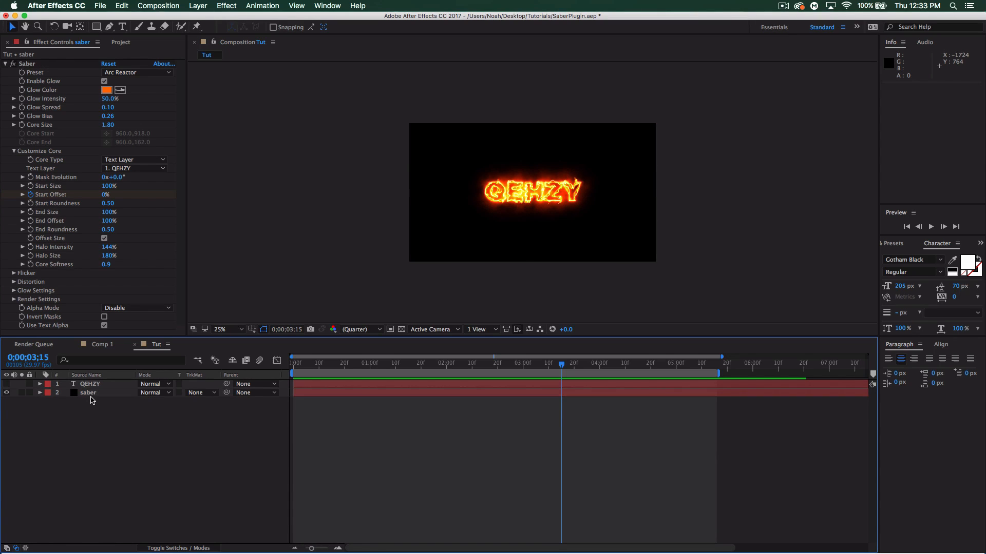
click(93, 393)
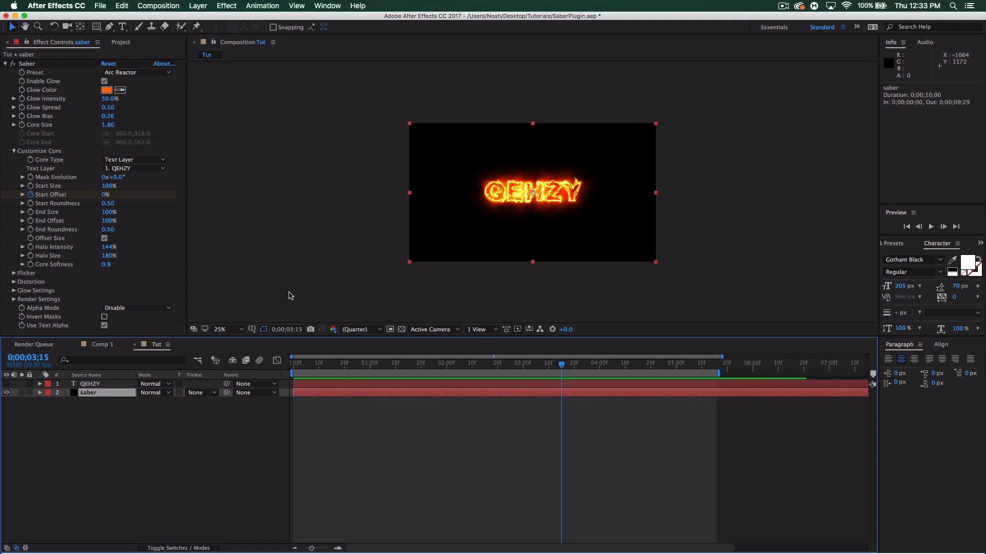
key(Home)
key(space)
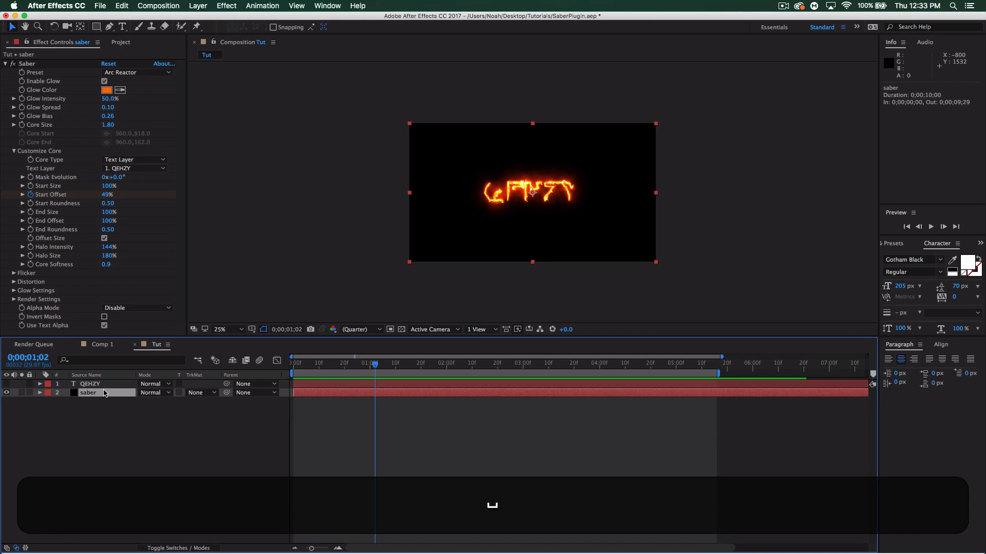
Step: Duplicate the saber layer and set the copy's Saber text layer to 1. QEHZY
key(super+c)
key(super+v)
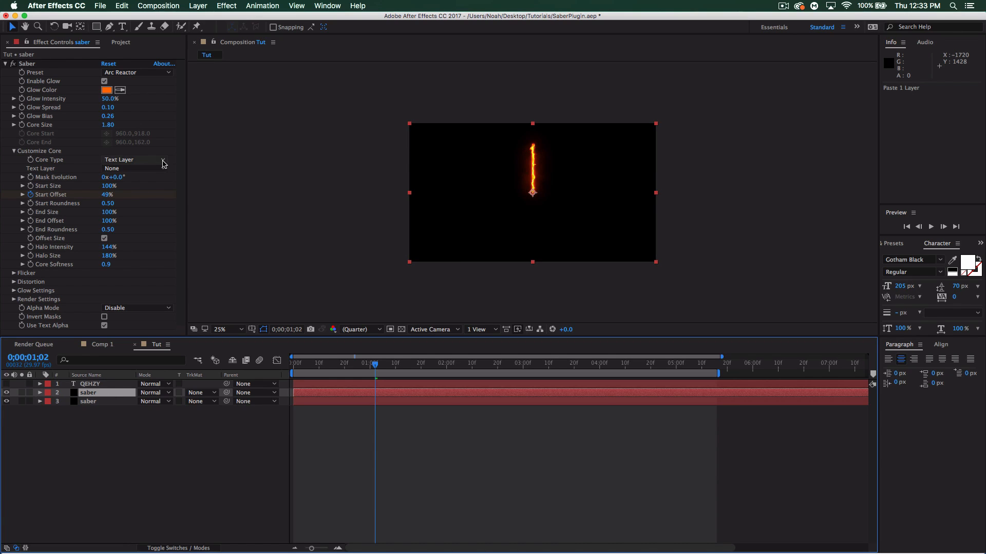
click(158, 169)
click(150, 194)
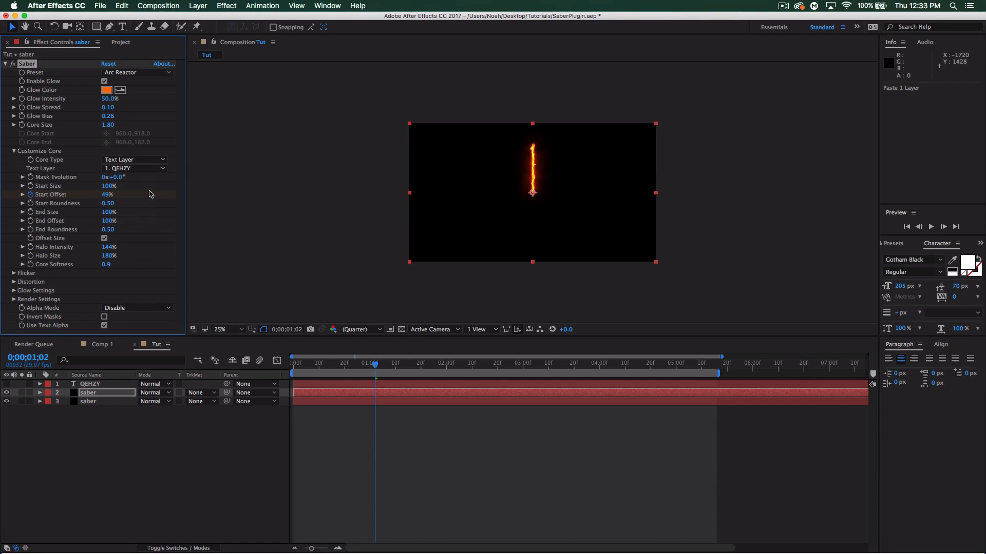
Step: Set the duplicate saber layer's blending mode to Screen and remove its Start Offset keyframes at 0;00;00;00
click(157, 393)
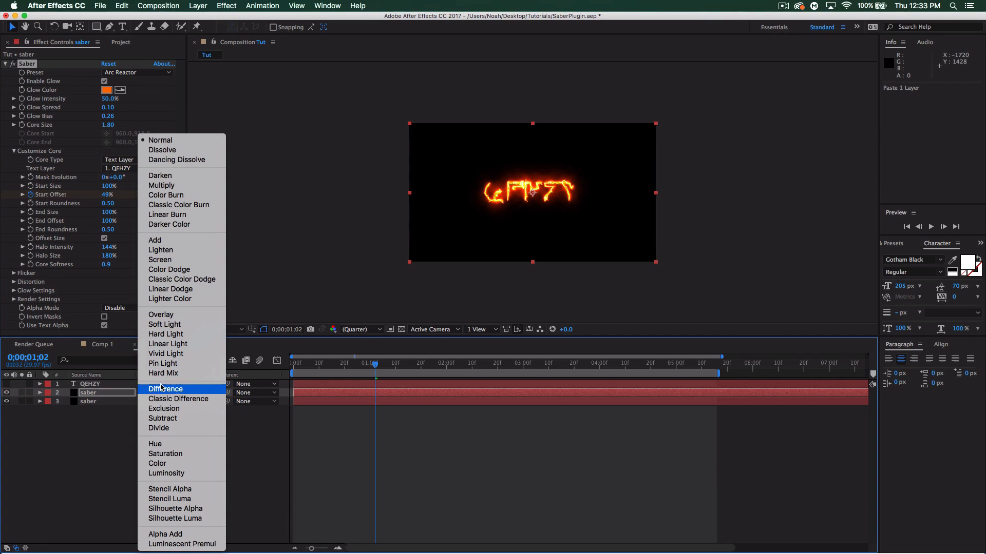
click(164, 260)
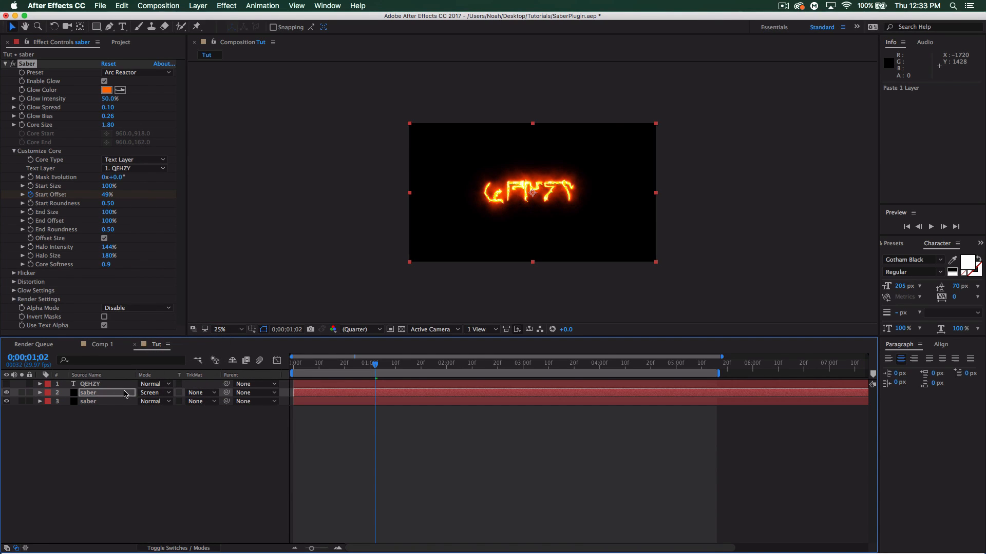
drag(375, 366, 293, 365)
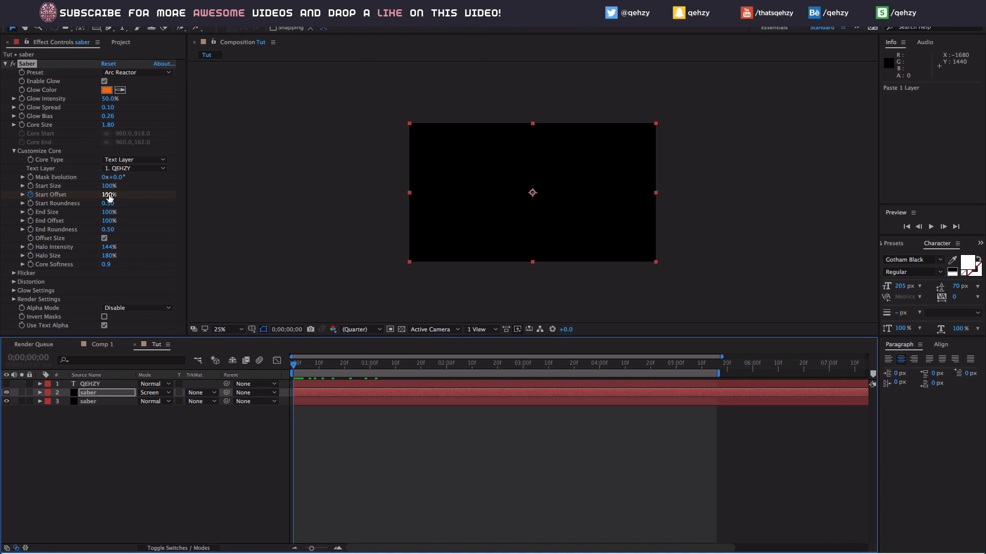
click(34, 197)
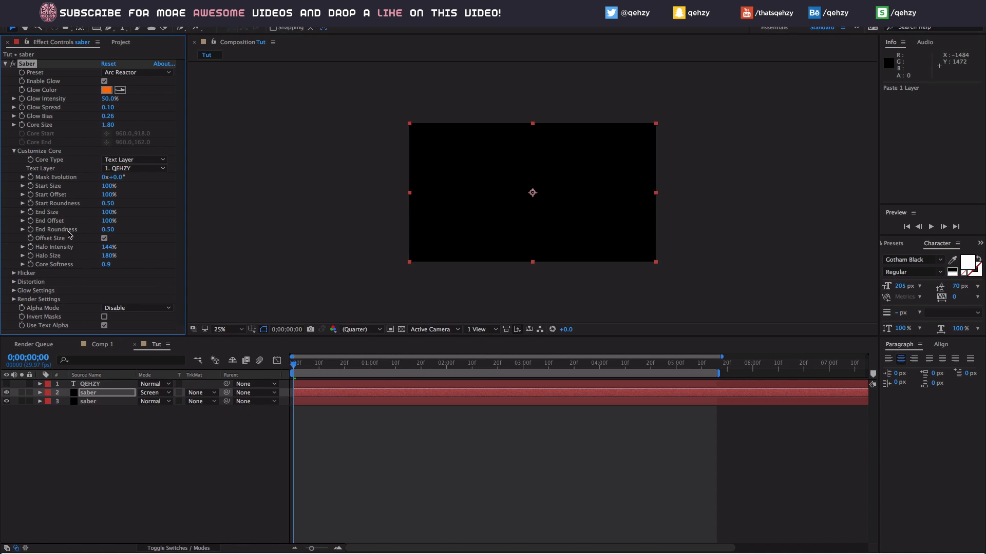
Step: Animate the duplicate saber's End Offset from 100% at 0;00;00;00 to 0% at 0;00;02;06
click(31, 221)
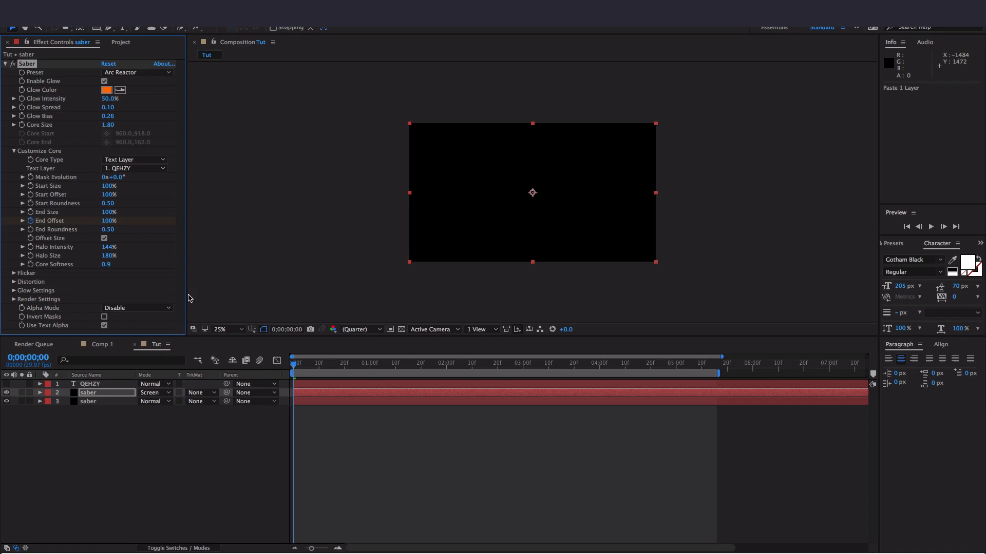
drag(295, 365, 463, 375)
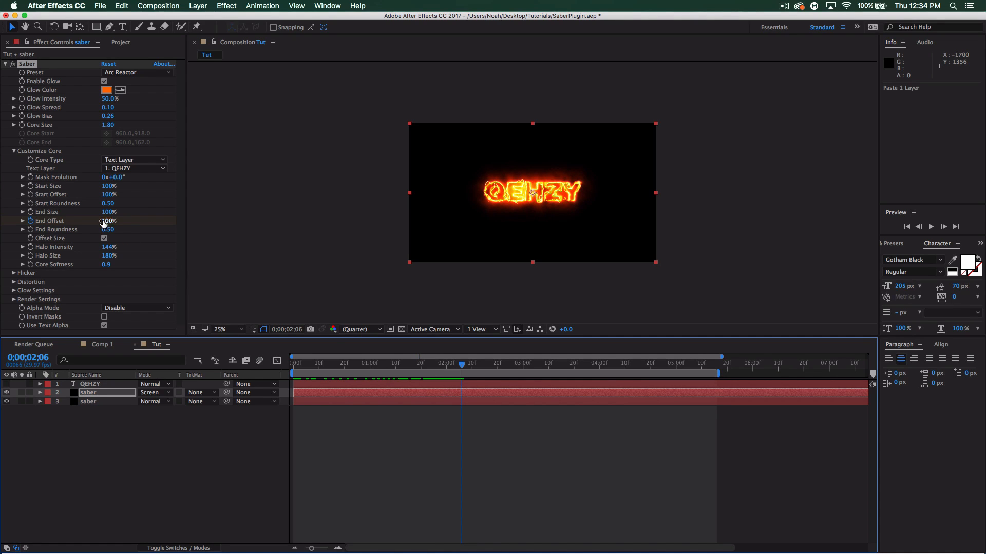
drag(110, 221, 25, 263)
Step: Play the reveal from the first frame with both saber layers visible
drag(455, 369, 293, 370)
key(space)
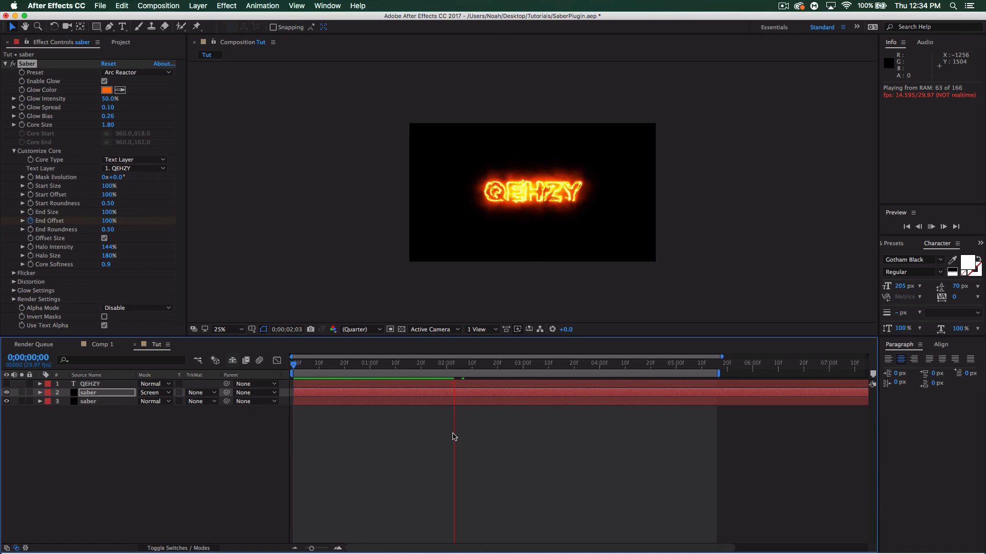
key(space)
Step: Preview each saber layer's reveal on its own from the start, hiding the other saber layer each time
drag(468, 365, 290, 366)
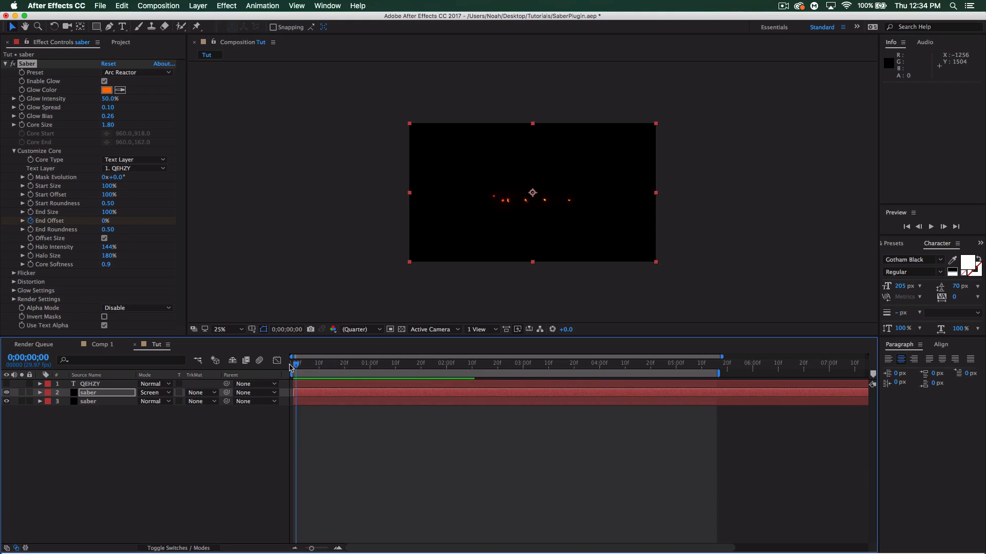
key(space)
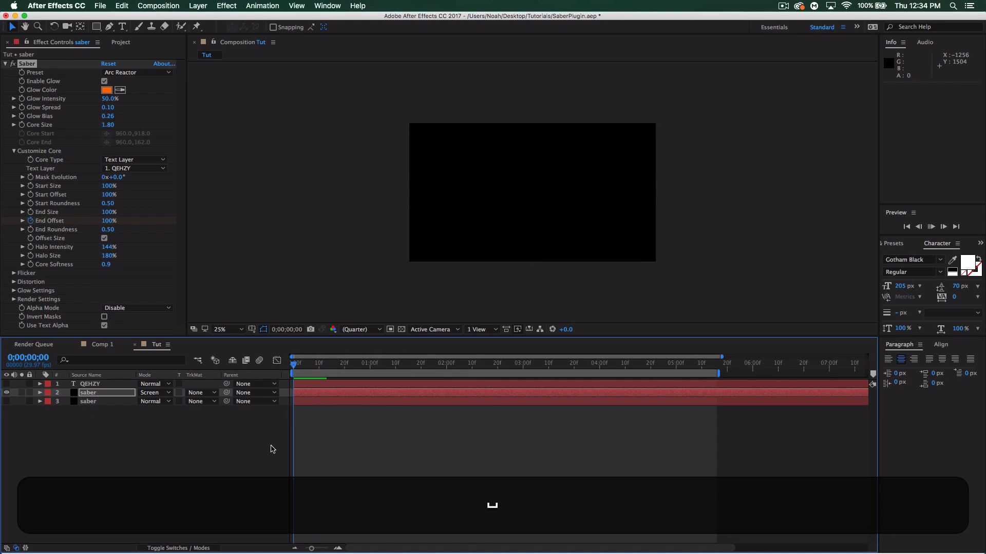
key(space)
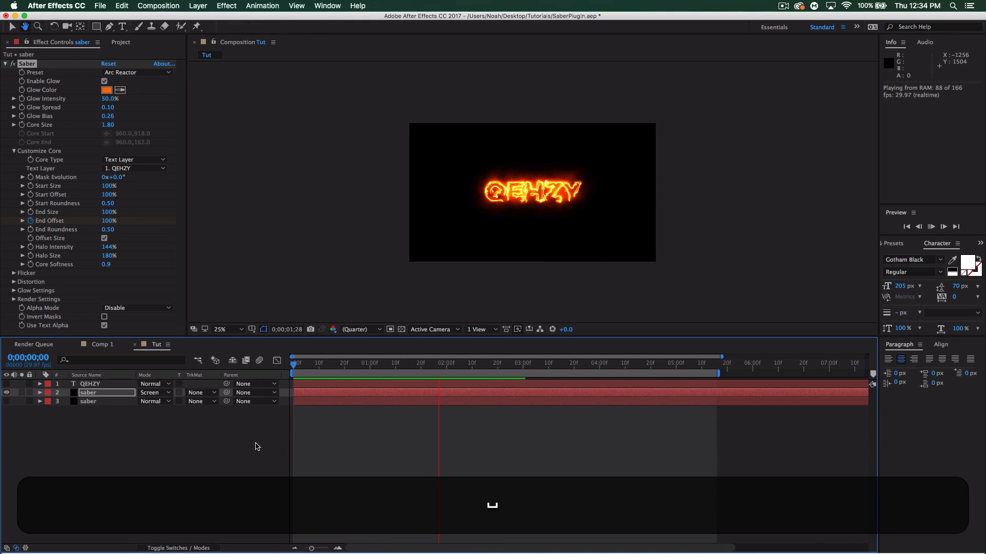
click(6, 401)
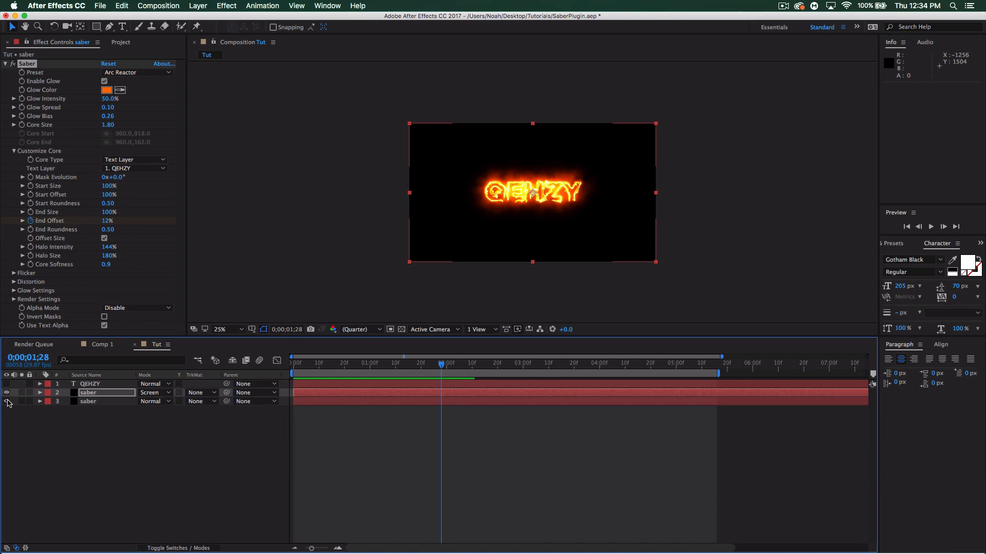
drag(336, 365, 252, 364)
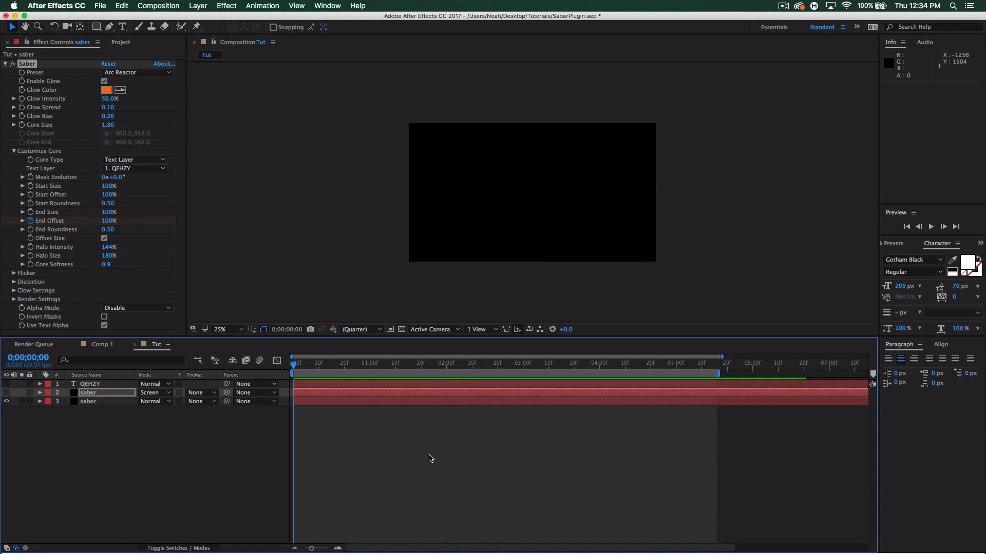
key(space)
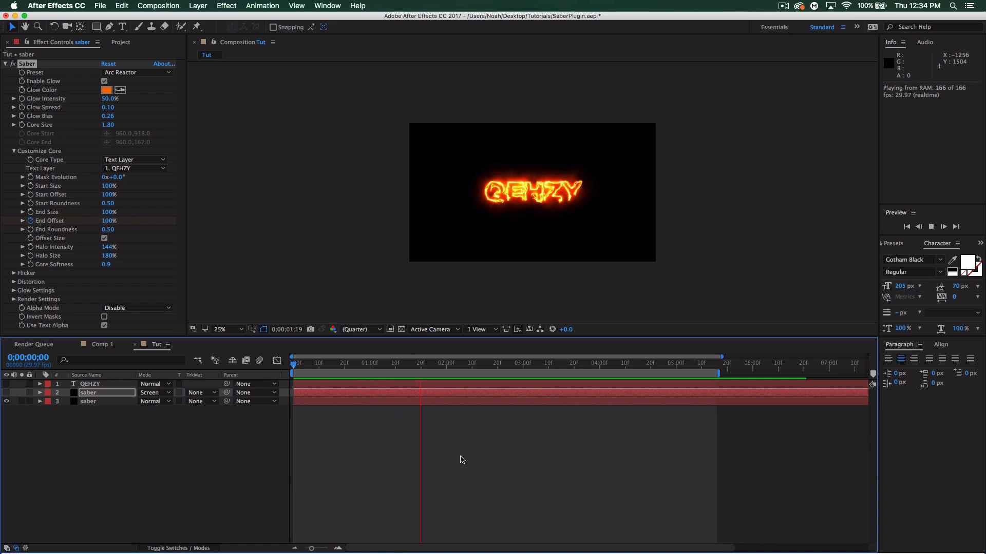
key(space)
Step: Change the duplicate saber's Glow Color to purple, 6000FF
drag(452, 364, 341, 365)
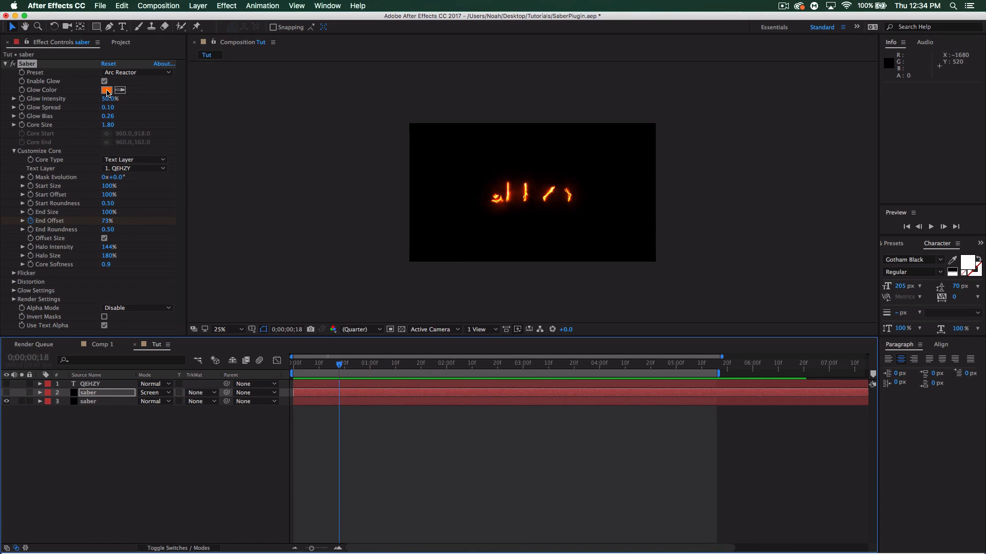
click(106, 90)
click(782, 161)
click(865, 124)
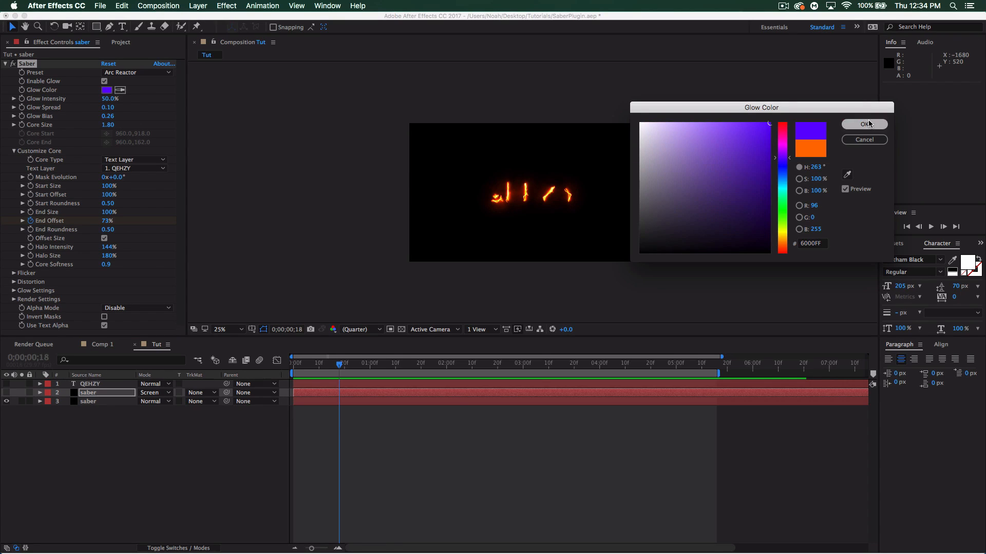
Step: Make the purple saber layer visible again and preview both sabers together from the start
click(355, 379)
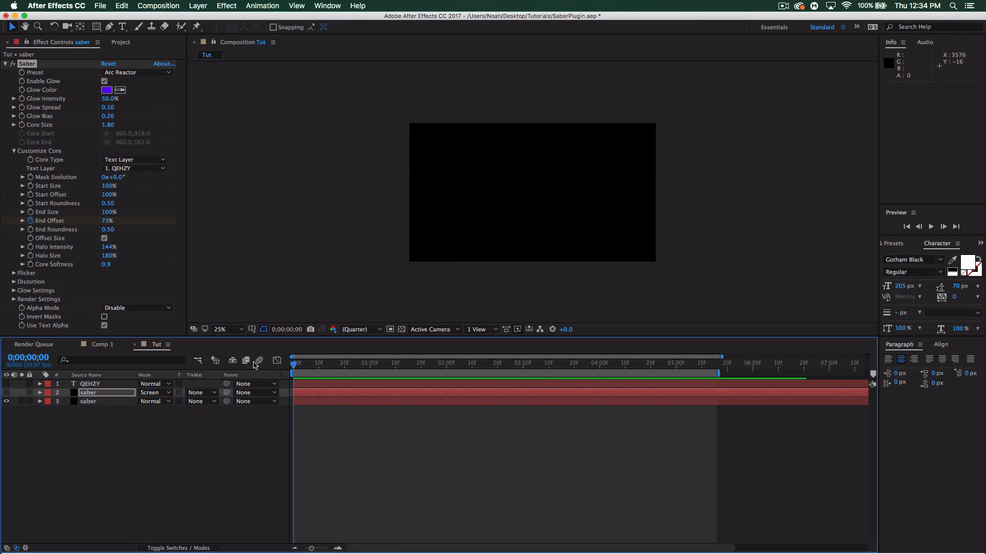
key(space)
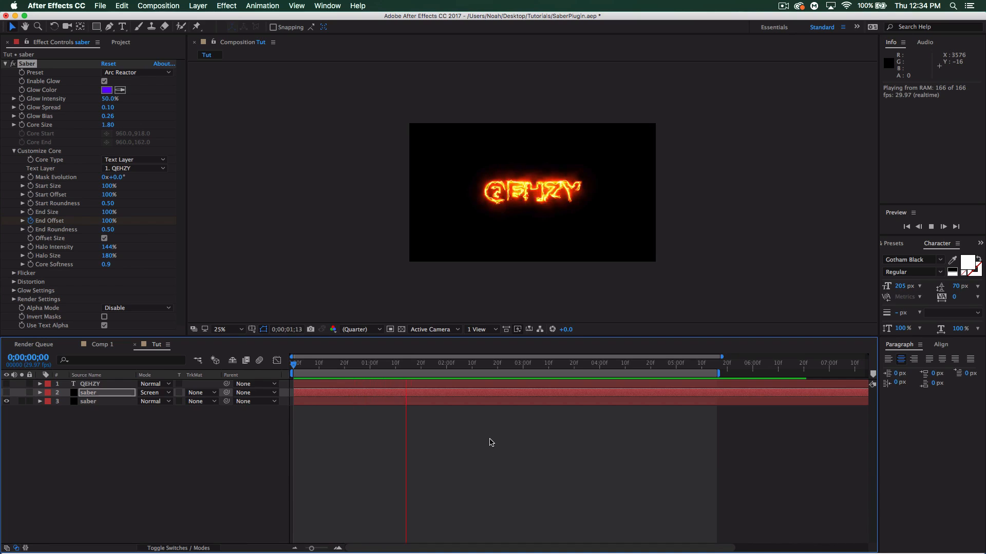
key(space)
drag(306, 363, 290, 363)
click(6, 393)
key(space)
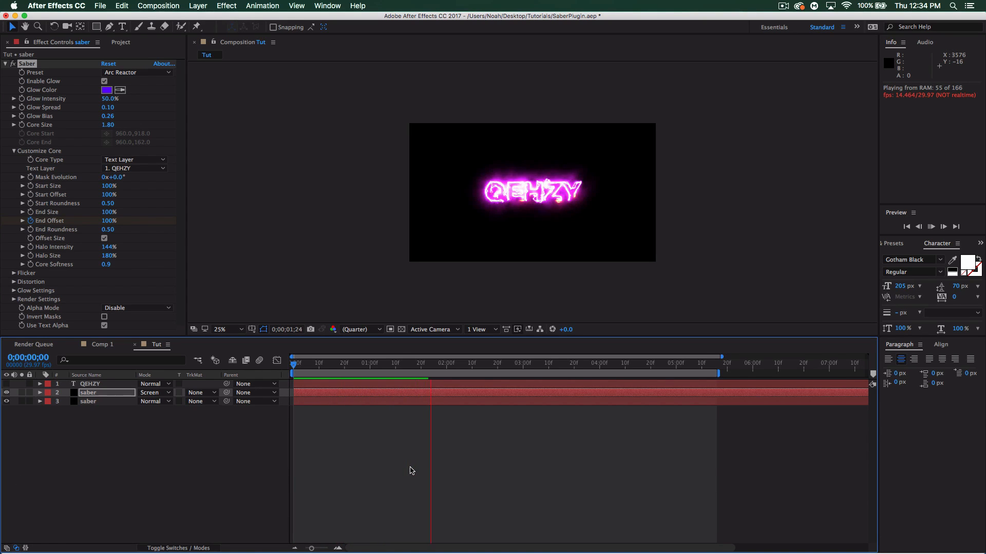
key(space)
Step: Replay the combined orange and purple reveal from the first frame, stopping at 0;00;00;18
drag(309, 369, 291, 363)
key(space)
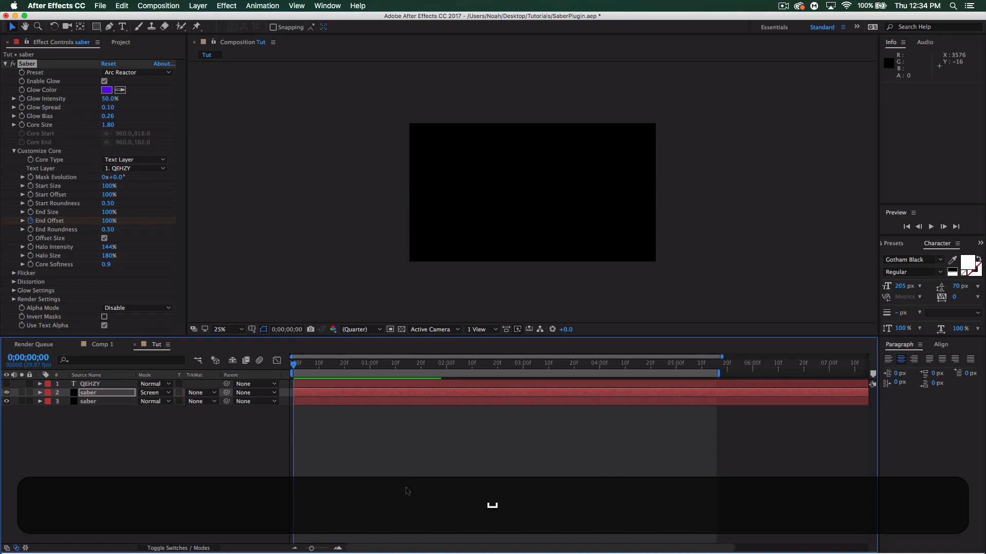
key(space)
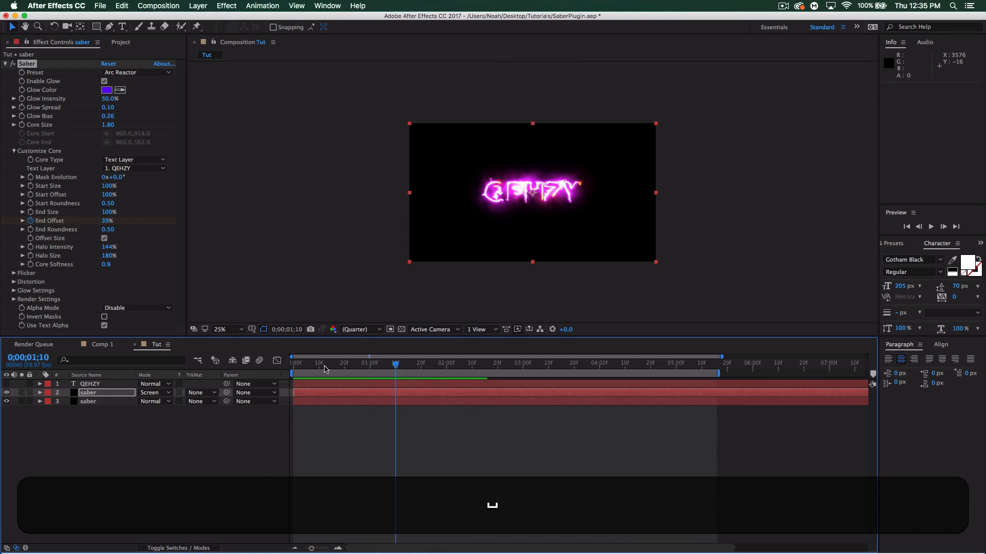
drag(327, 369, 262, 363)
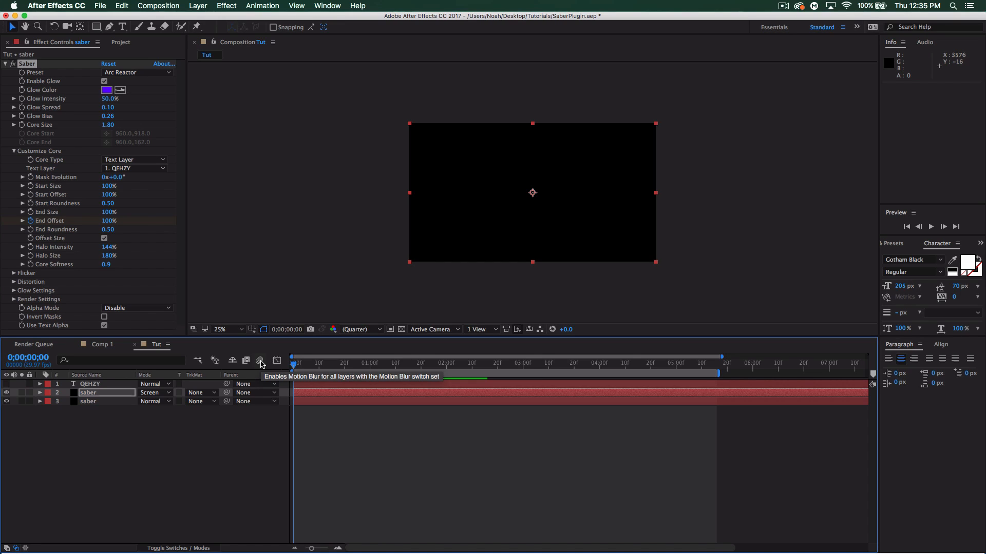
mouse_move(293, 364)
mouse_down()
mouse_move(334, 362)
mouse_move(293, 363)
mouse_up()
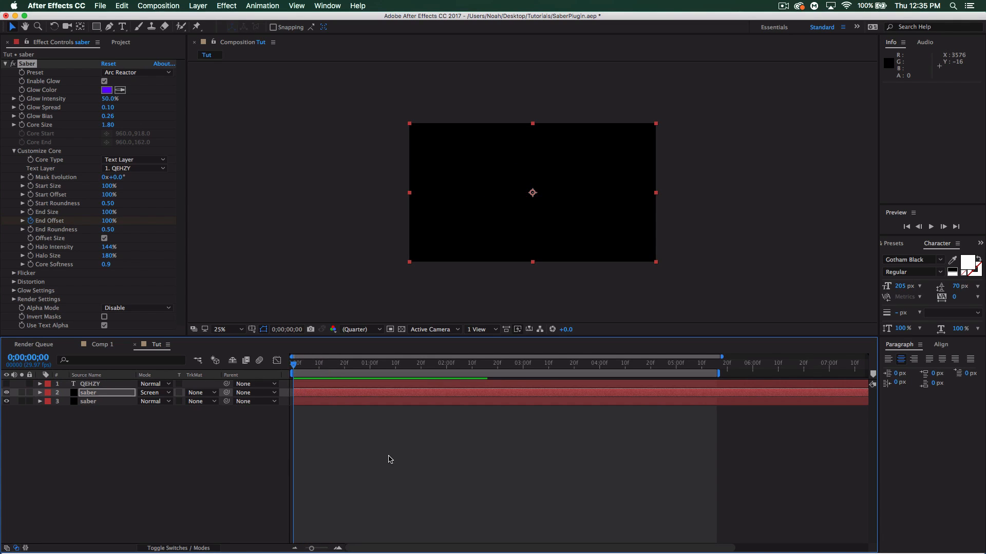
key(space)
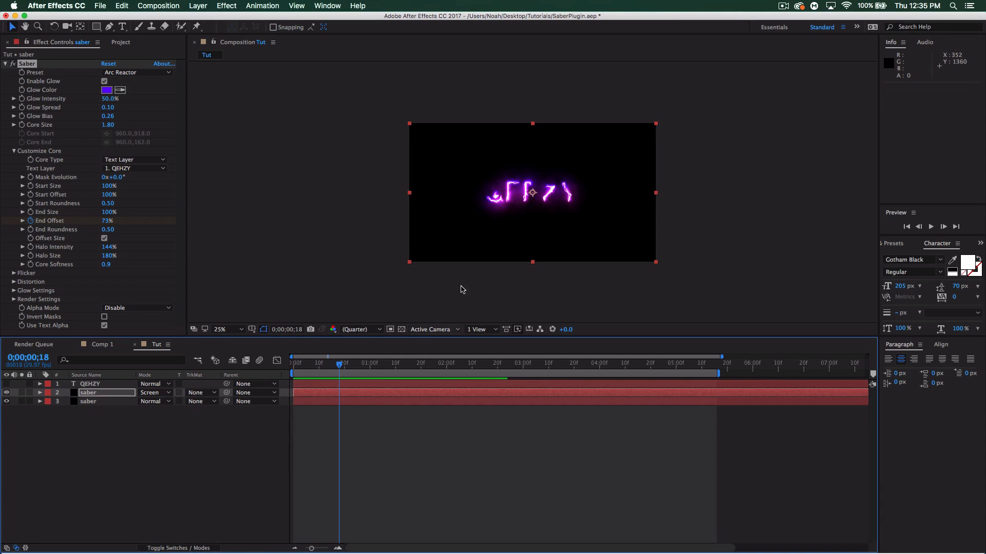
Step: Delay the bottom orange saber layer's start by about 7 frames and play the animation from the beginning
drag(340, 364, 360, 404)
key(space)
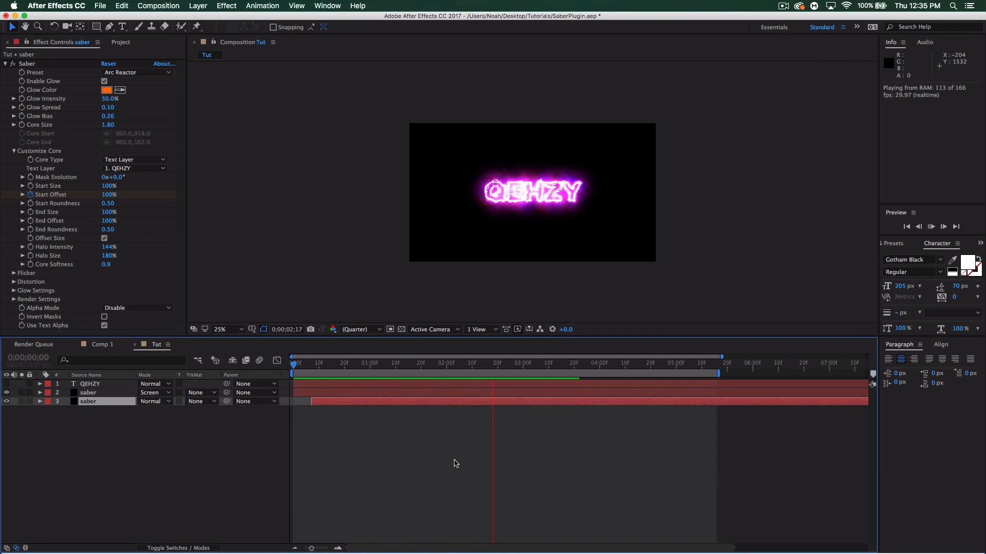
key(space)
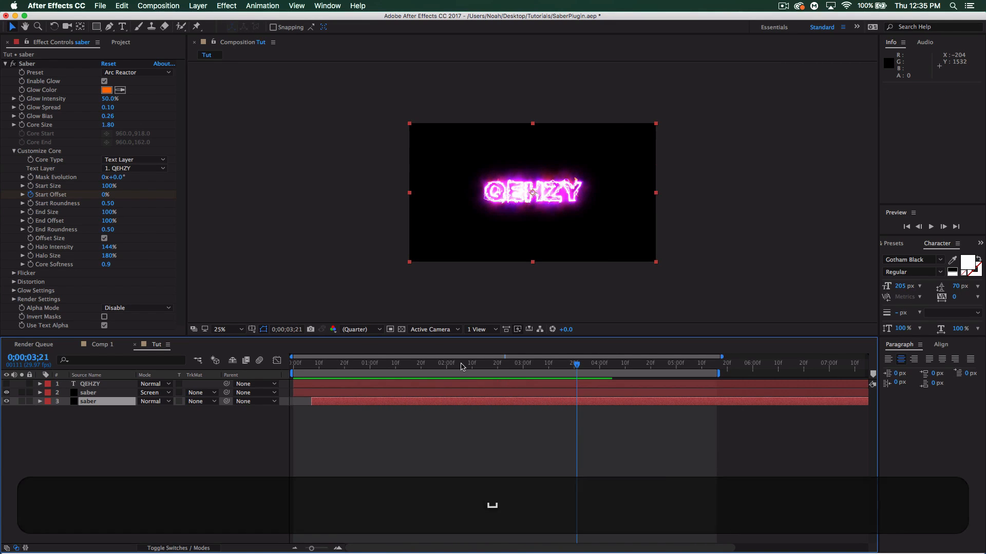